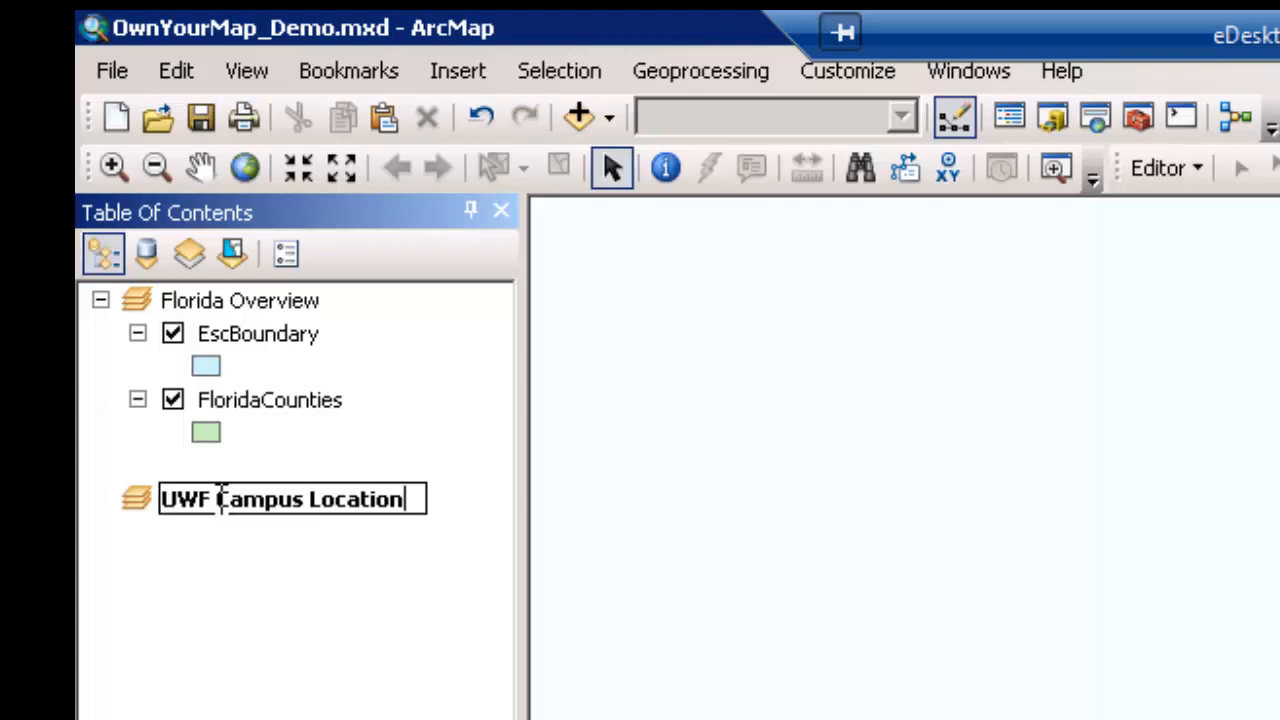
Name the new data frame UWF Campus Location and copy the EscBoundary layer from Florida Overview into it.
key(Return)
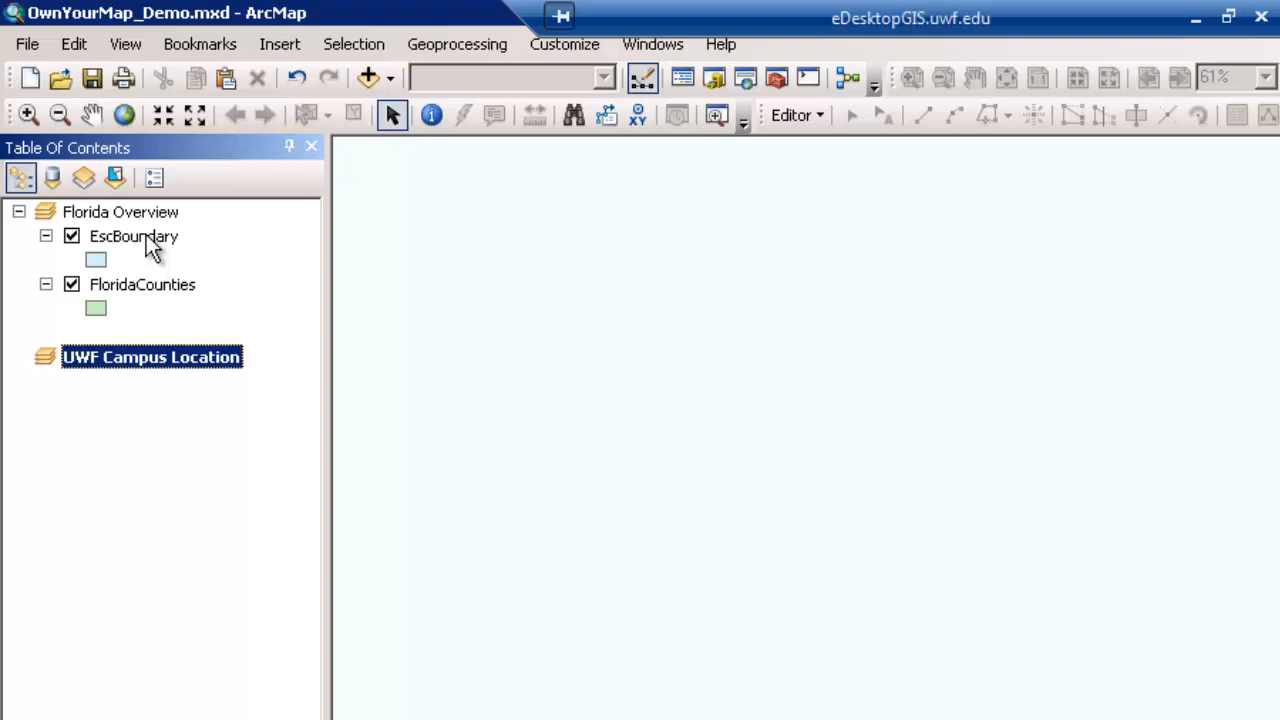
drag(146, 234, 144, 378)
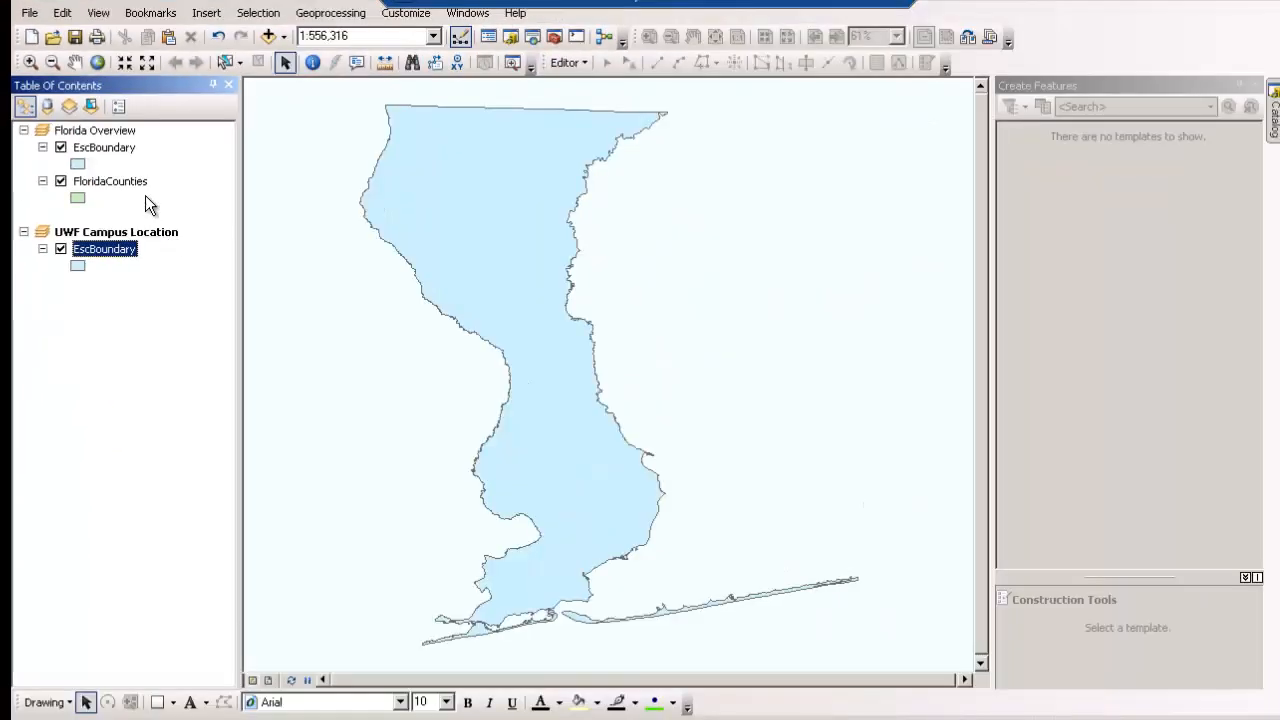
Activate the Florida Overview data frame and, in layout view, shrink its frame to about 4 in wide in the page's upper-right corner.
right_click(113, 131)
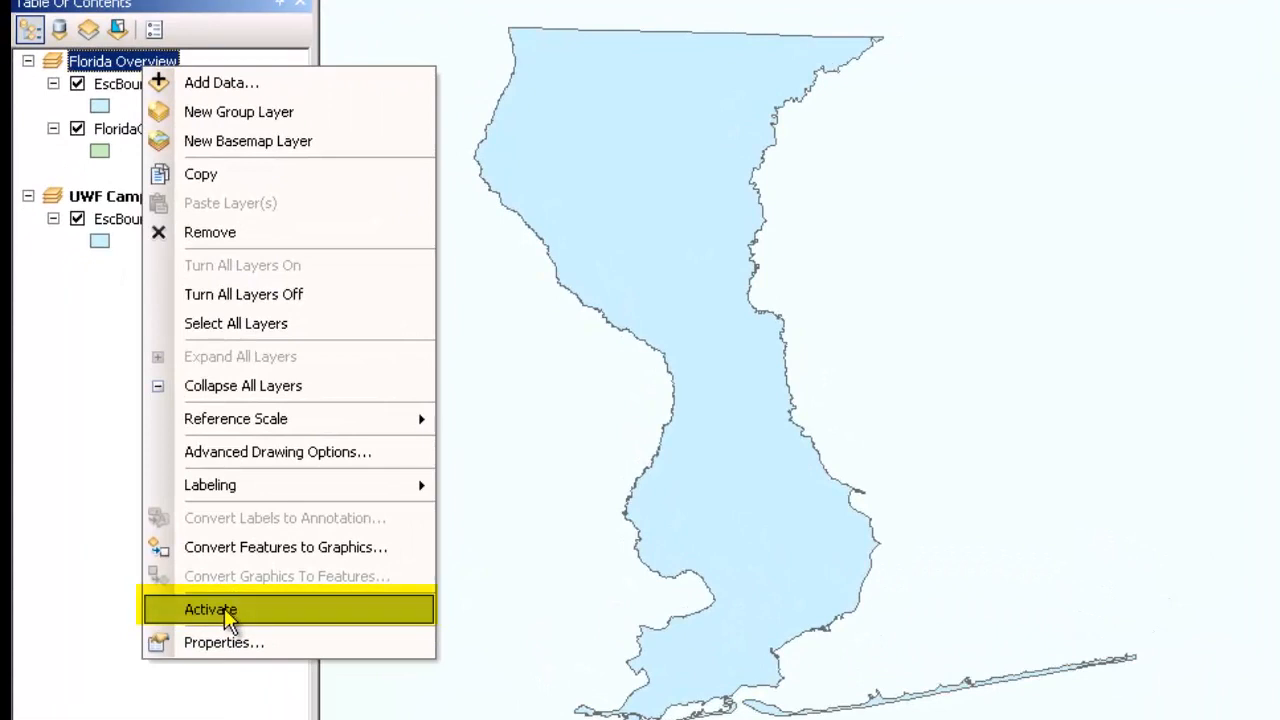
click(225, 612)
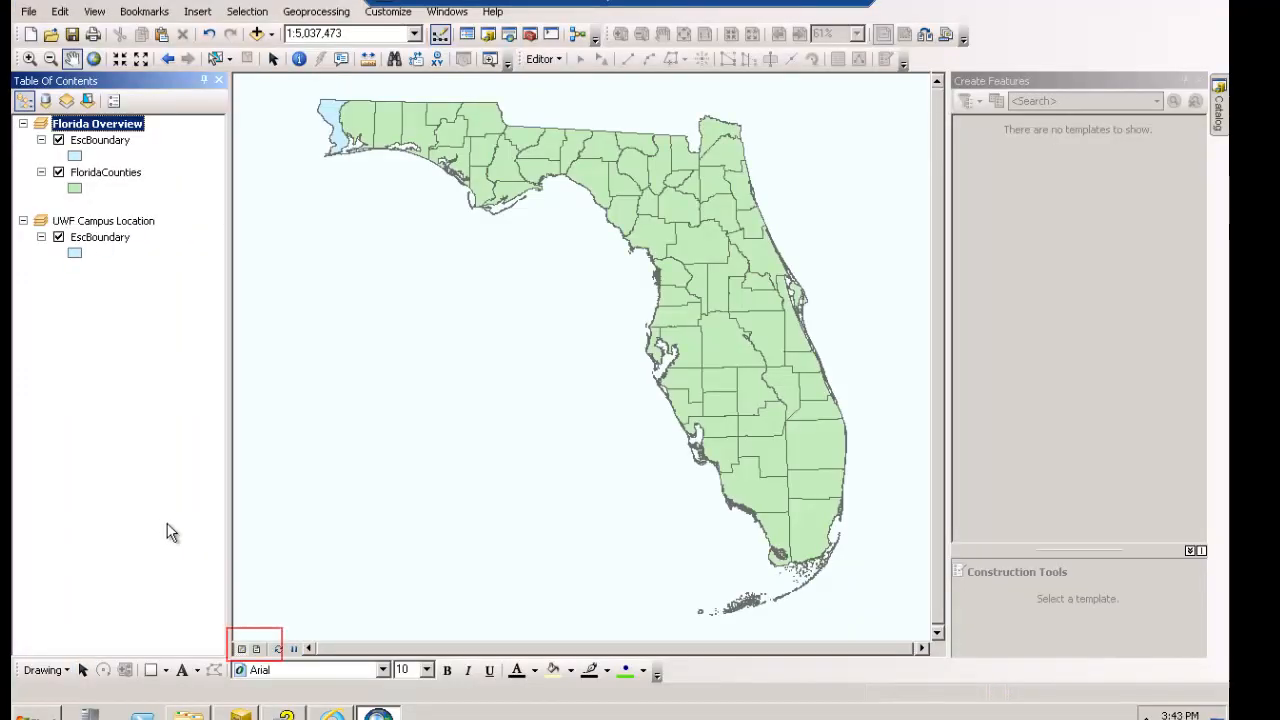
click(256, 648)
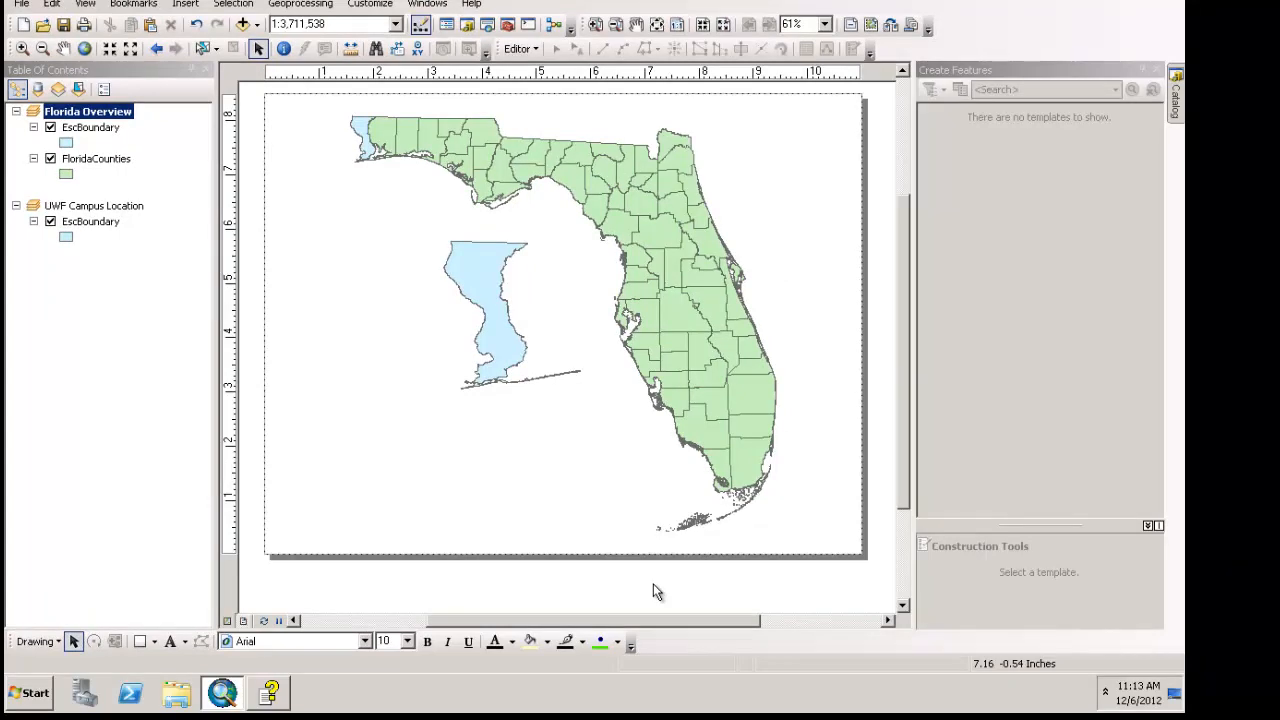
click(577, 503)
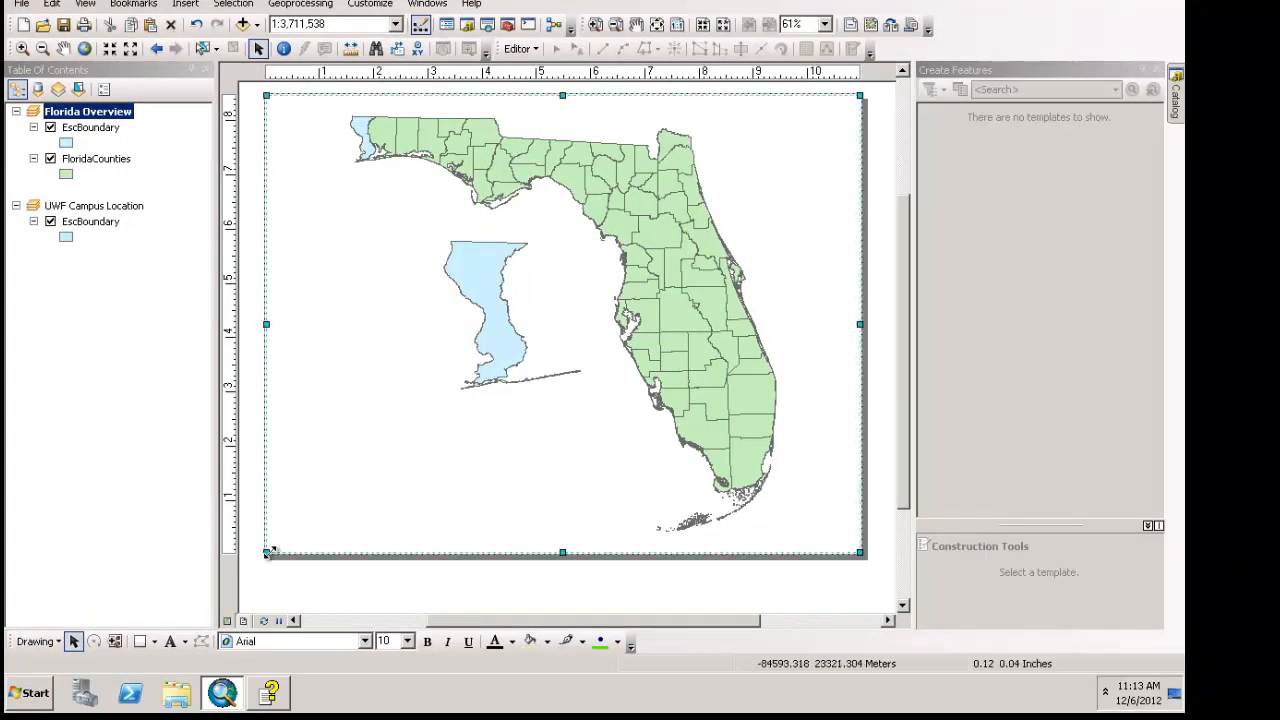
drag(268, 552, 650, 240)
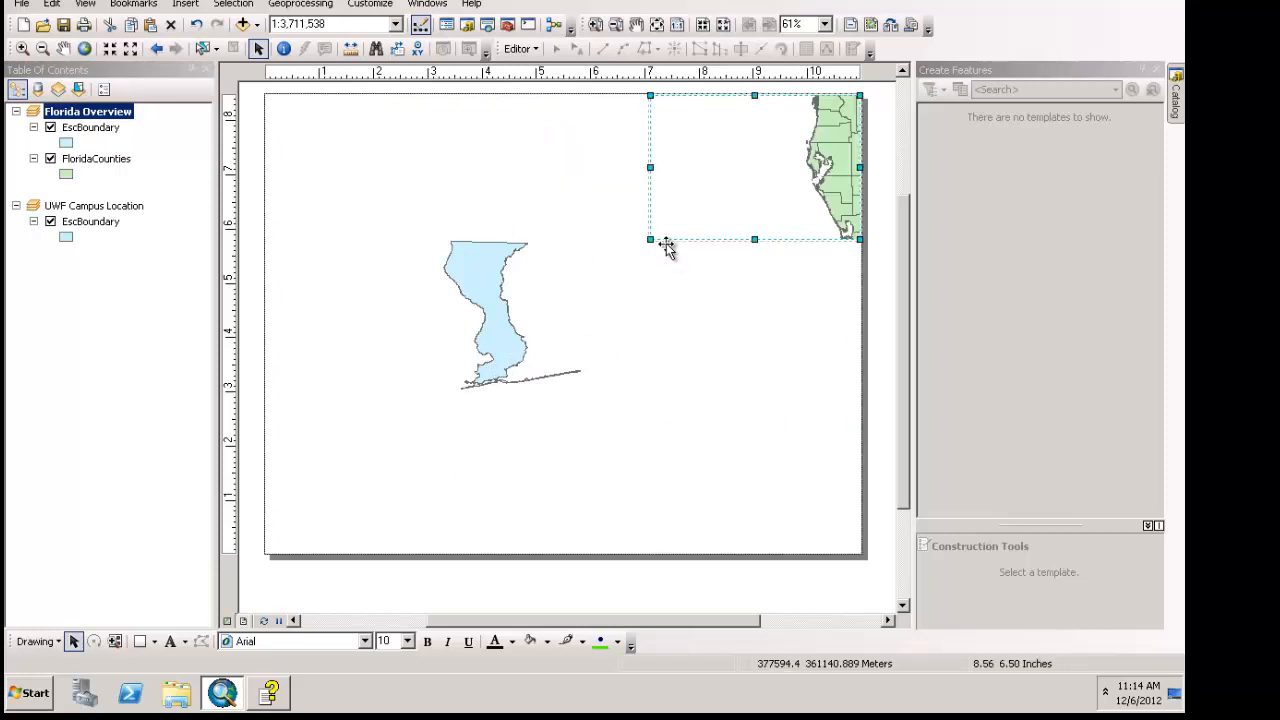
Set the UWF Campus Location data frame's width to 10 in and its height to 7.5 in, preserving the aspect ratio.
click(491, 306)
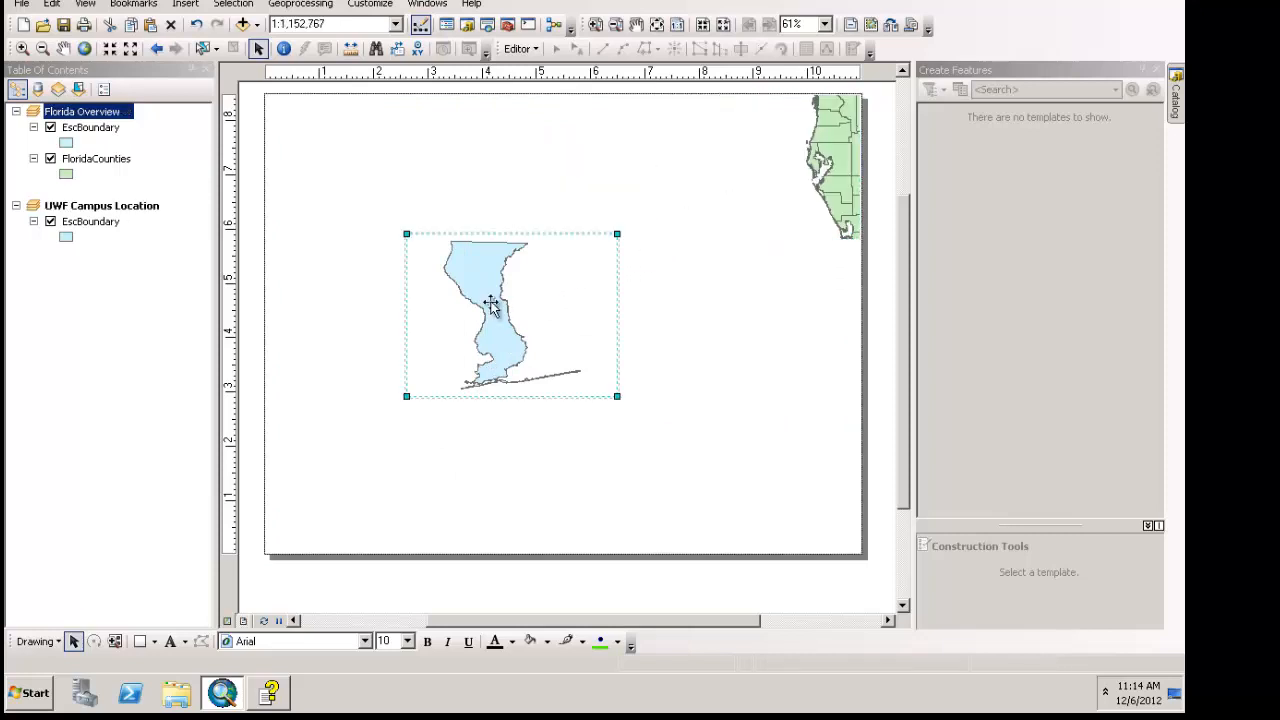
right_click(529, 282)
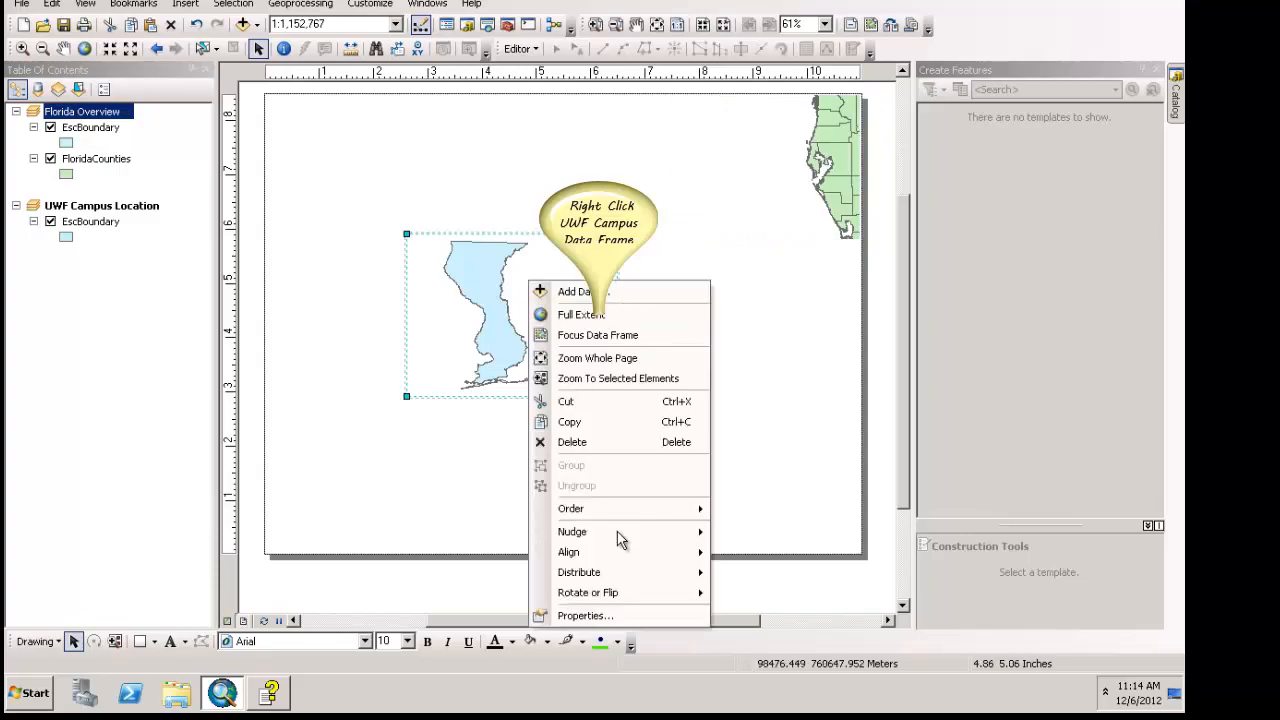
click(585, 615)
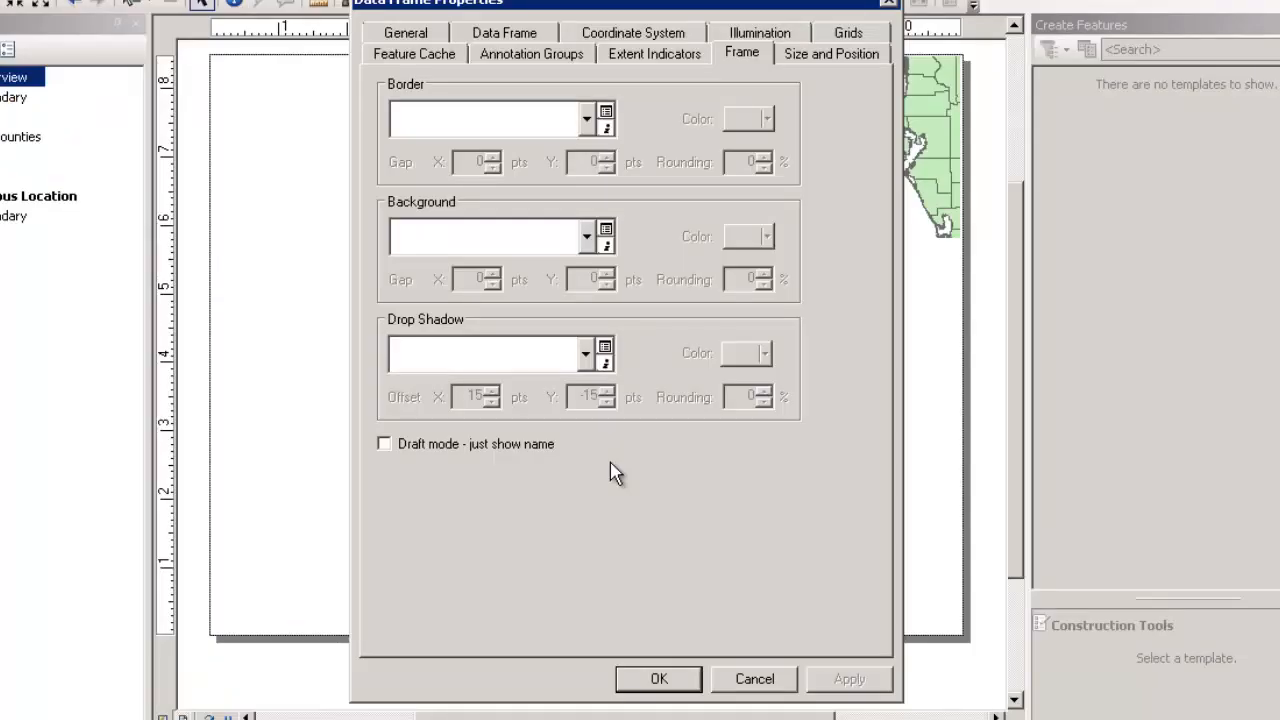
click(845, 56)
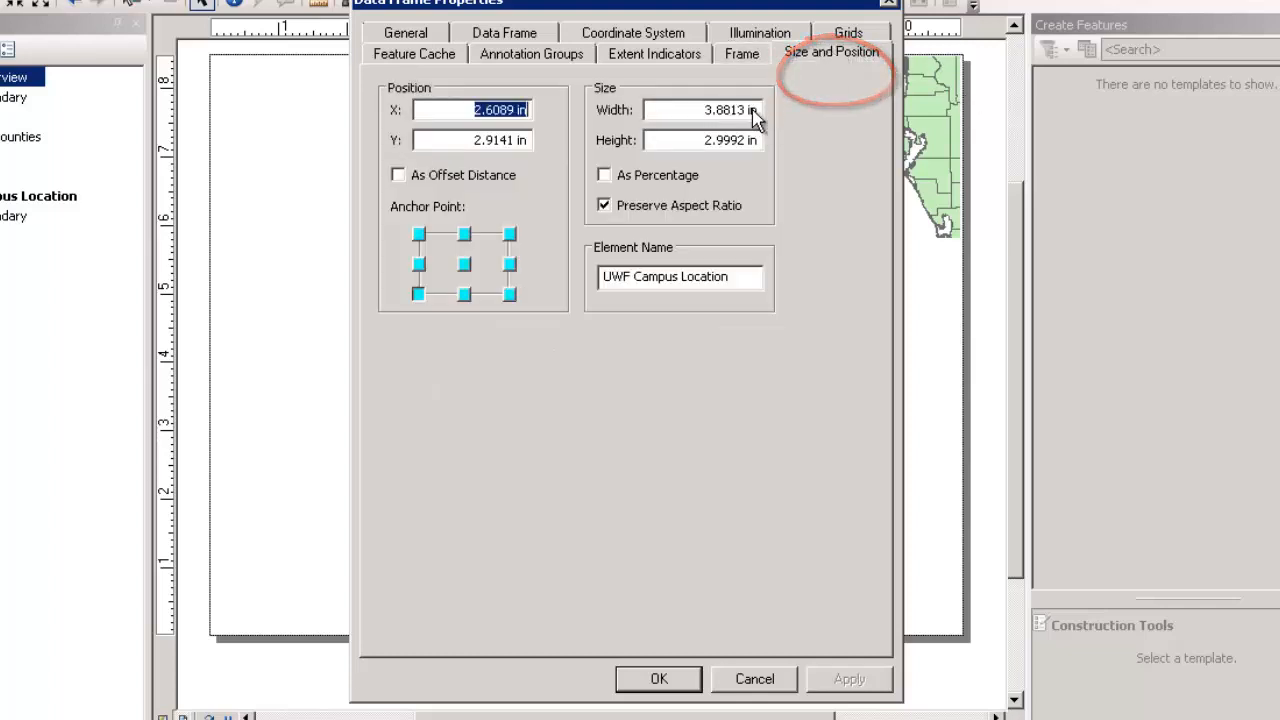
click(751, 110)
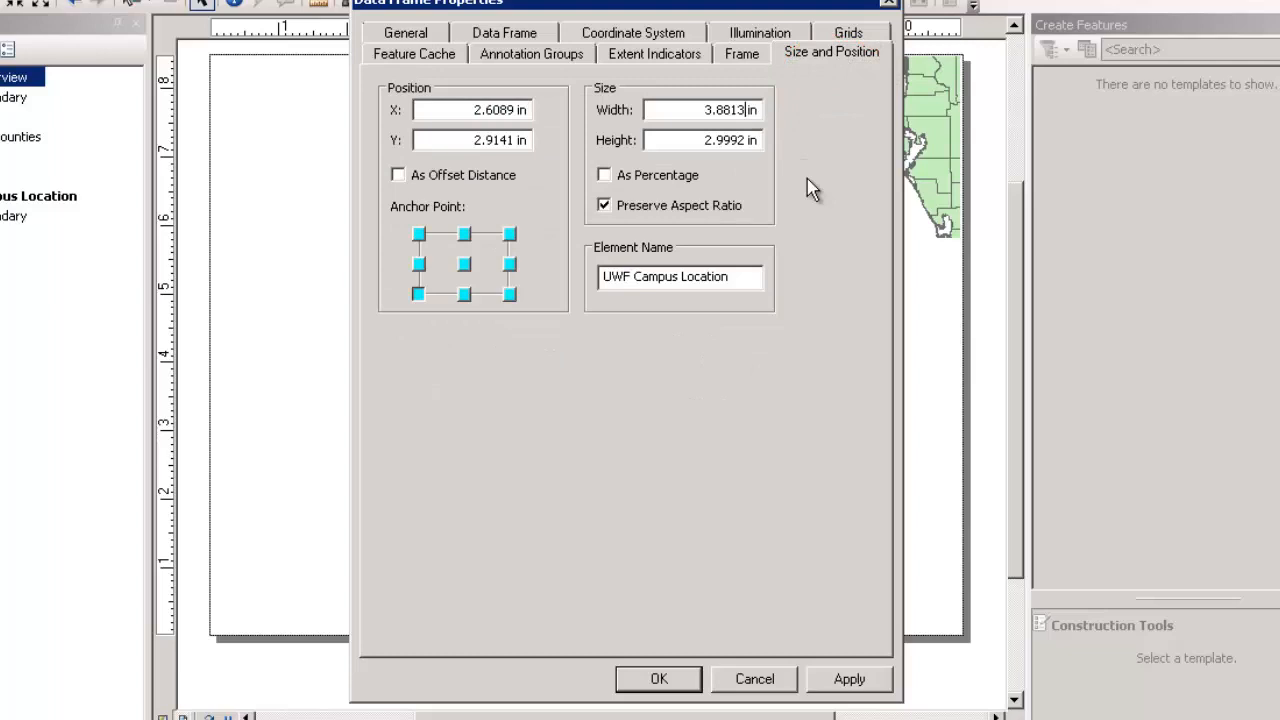
key(BackSpace)
key(BackSpace)
key(BackSpace)
key(BackSpace)
key(BackSpace)
key(BackSpace)
text(10)
click(743, 141)
click(656, 679)
Center the UWF Campus Location frame horizontally and vertically on the page and zoom its map to full extent.
right_click(658, 352)
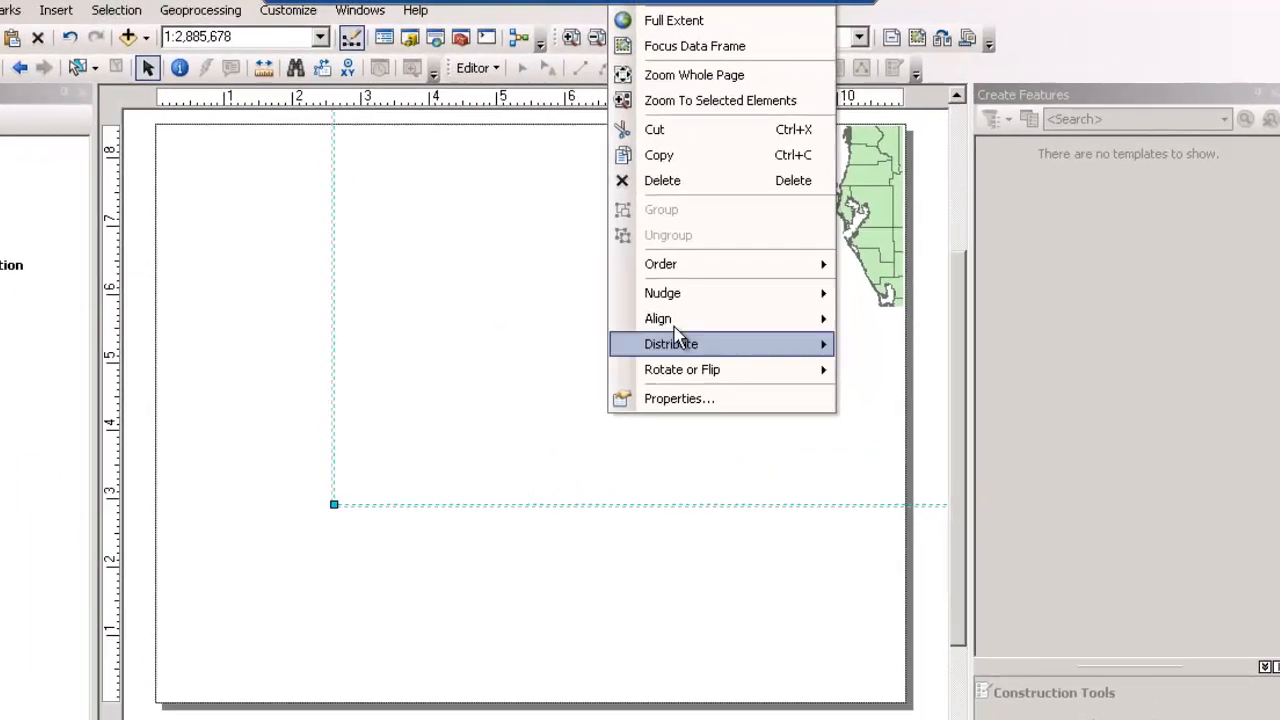
mouse_move(708, 320)
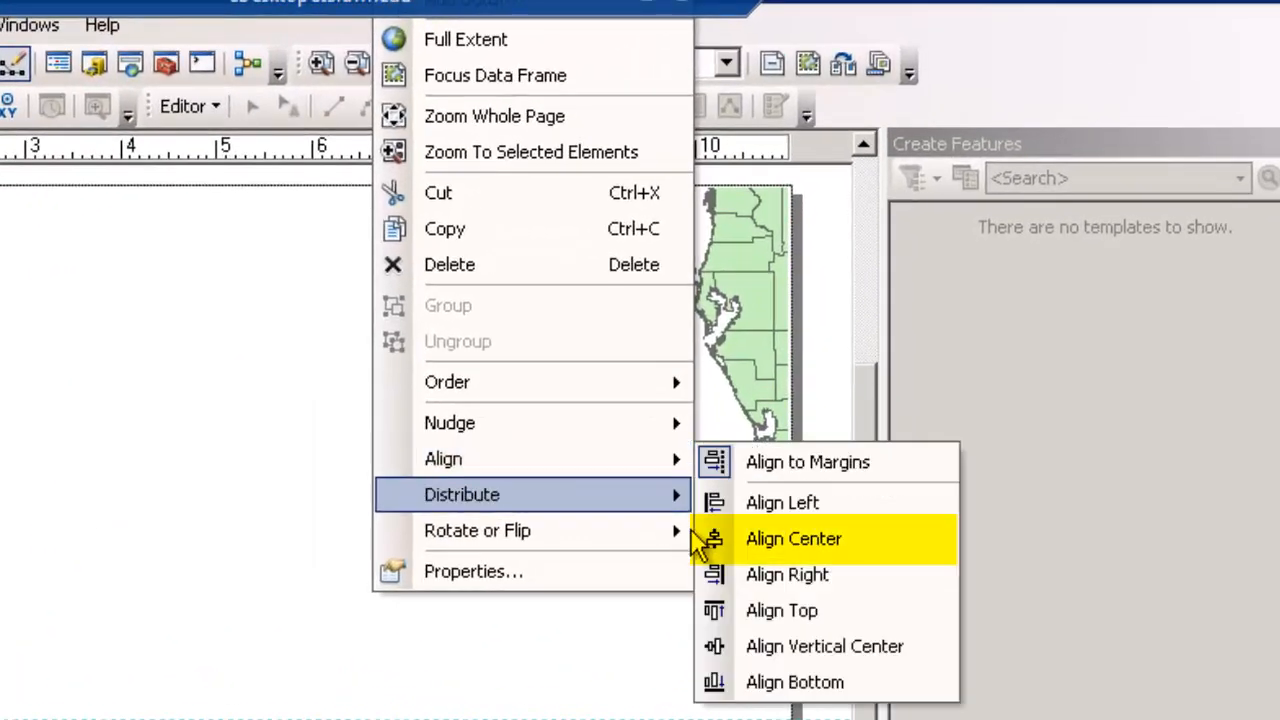
click(736, 539)
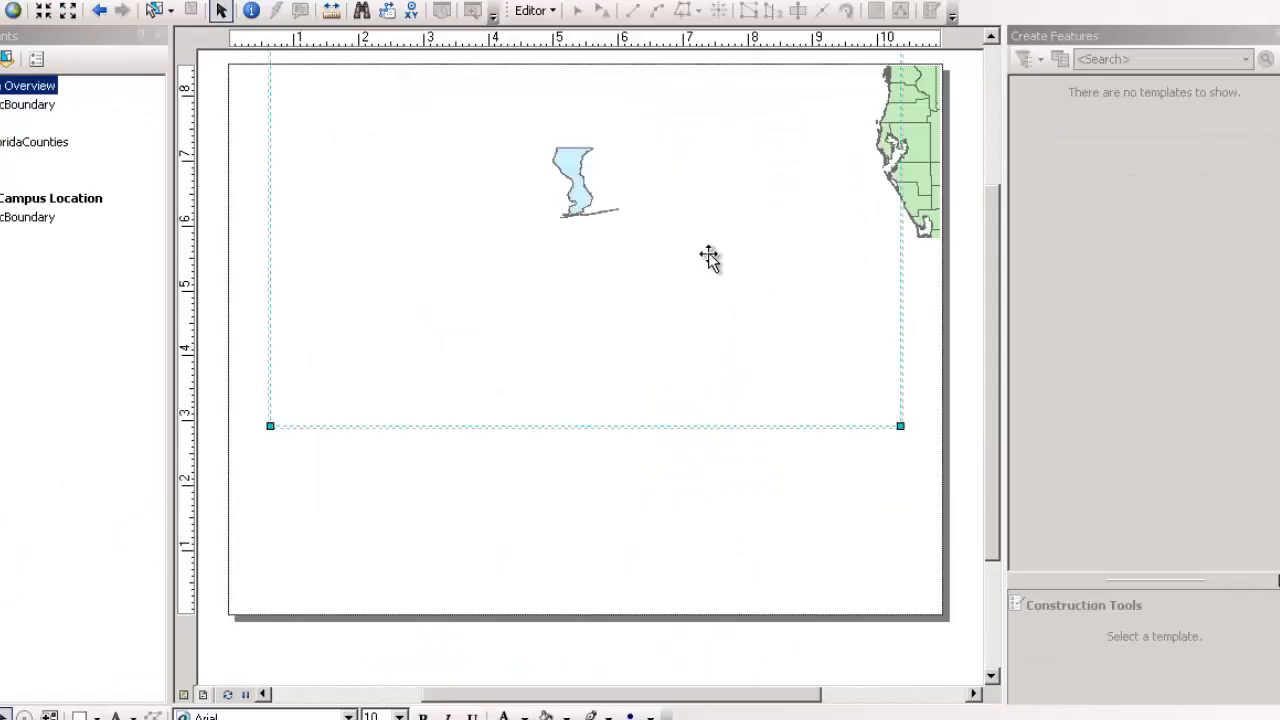
right_click(634, 250)
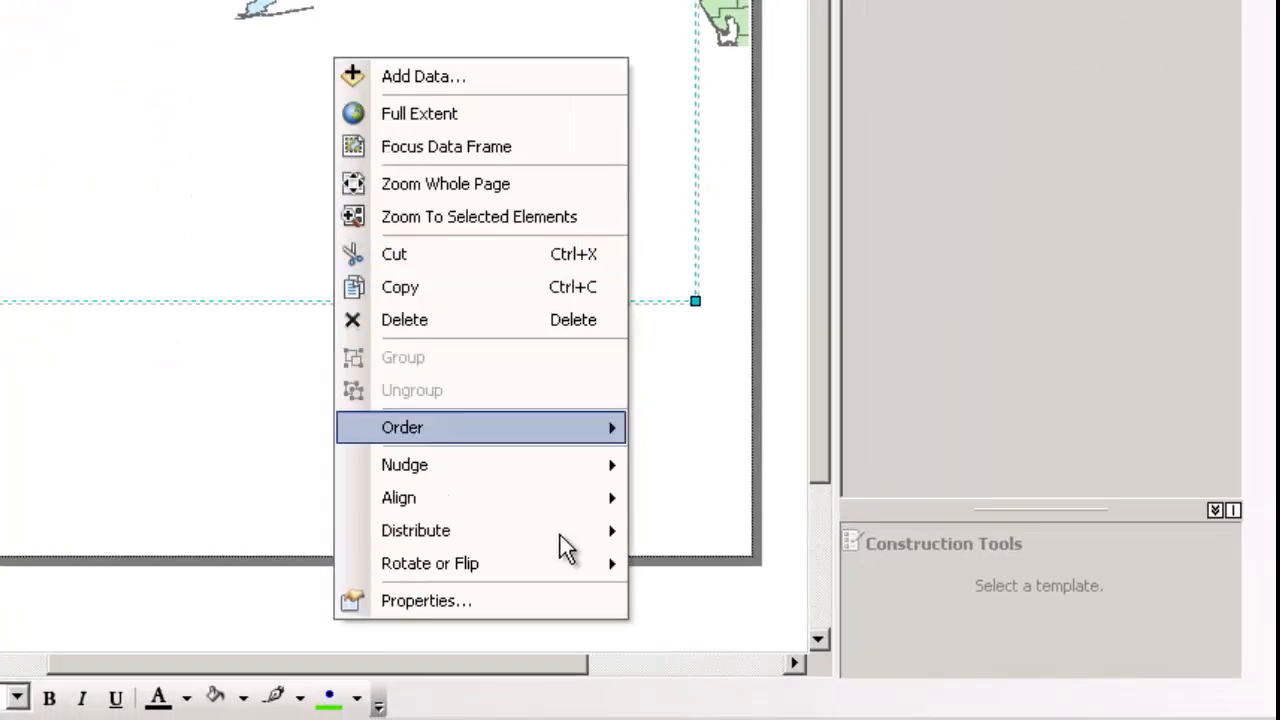
mouse_move(612, 497)
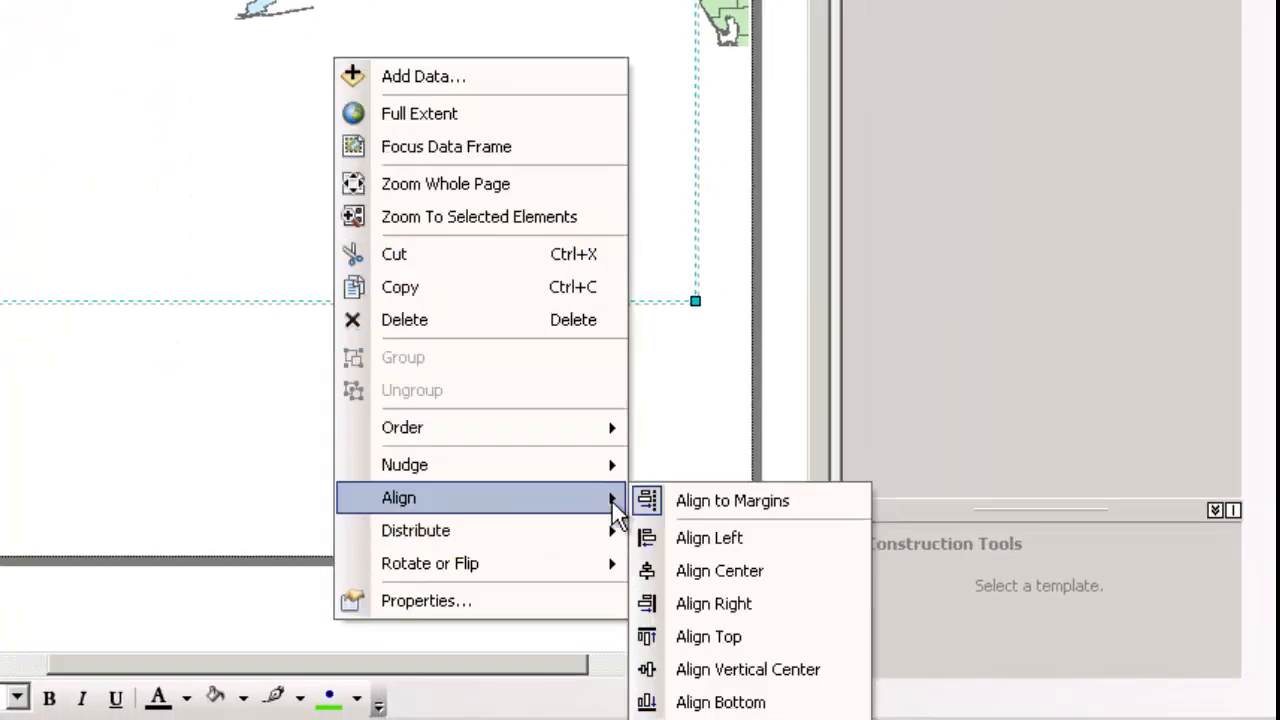
click(720, 672)
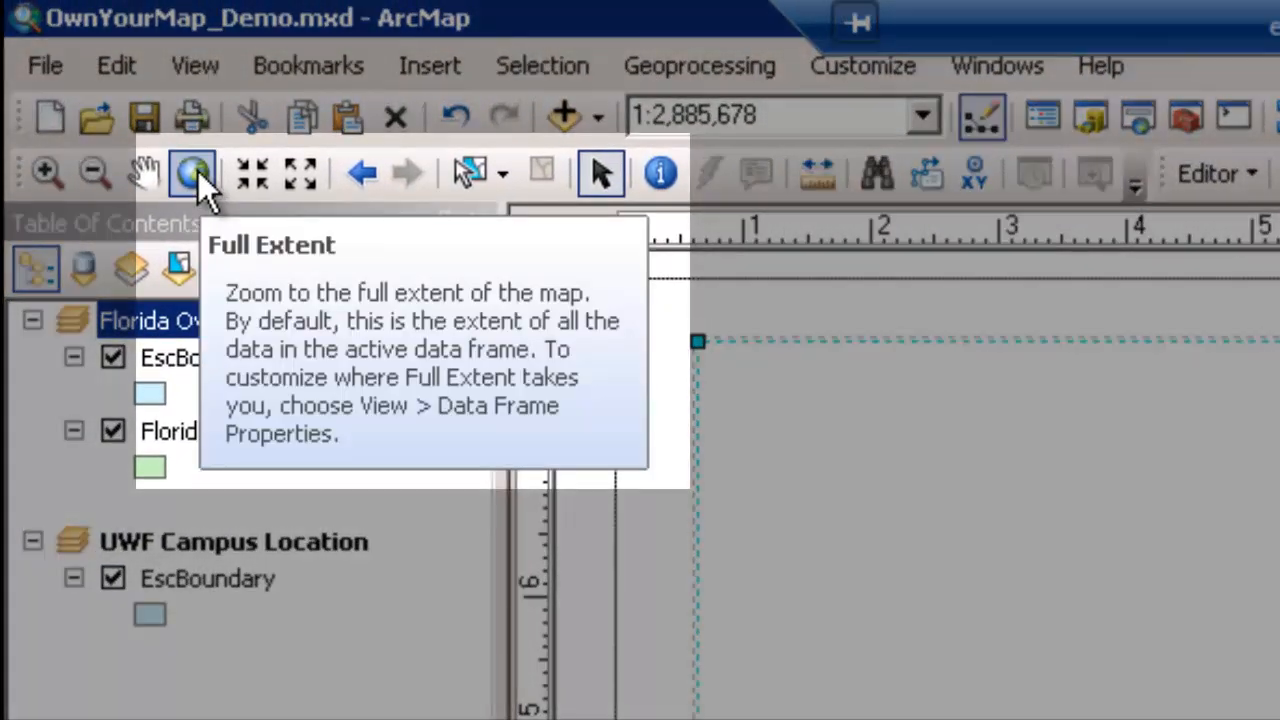
click(196, 172)
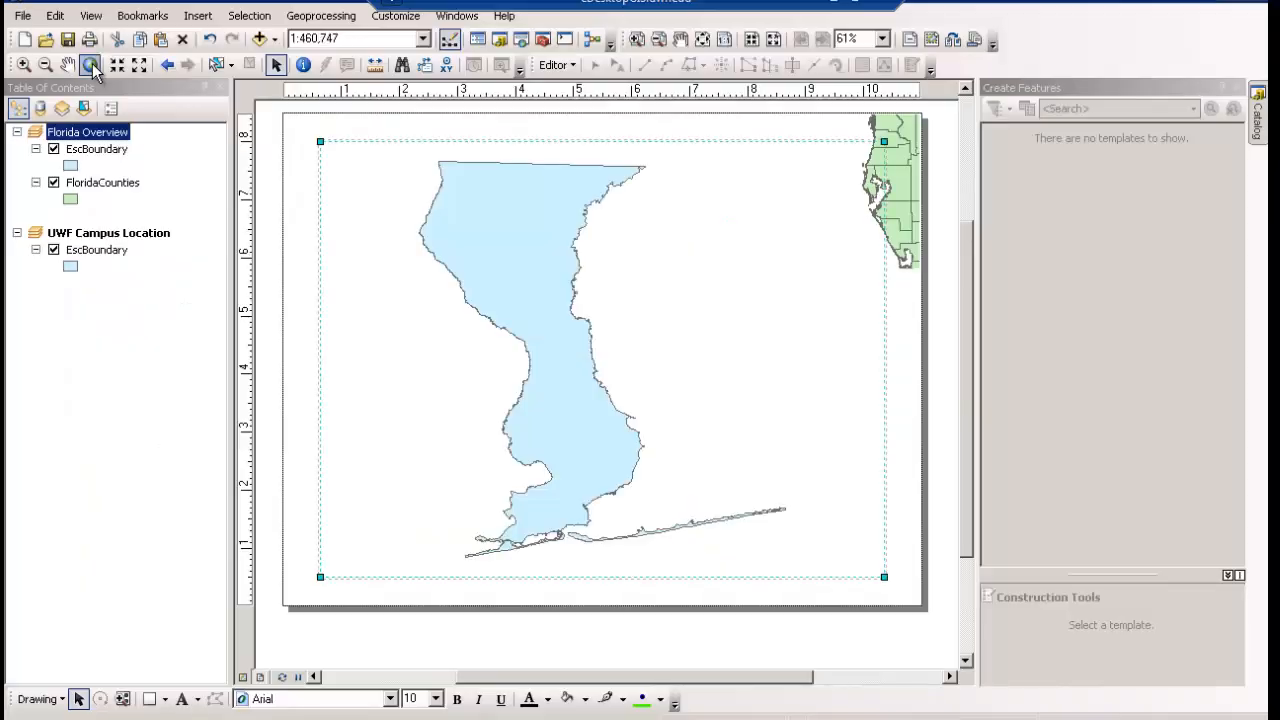
Give the UWF Campus Location data frame a thin black single-line border.
right_click(380, 312)
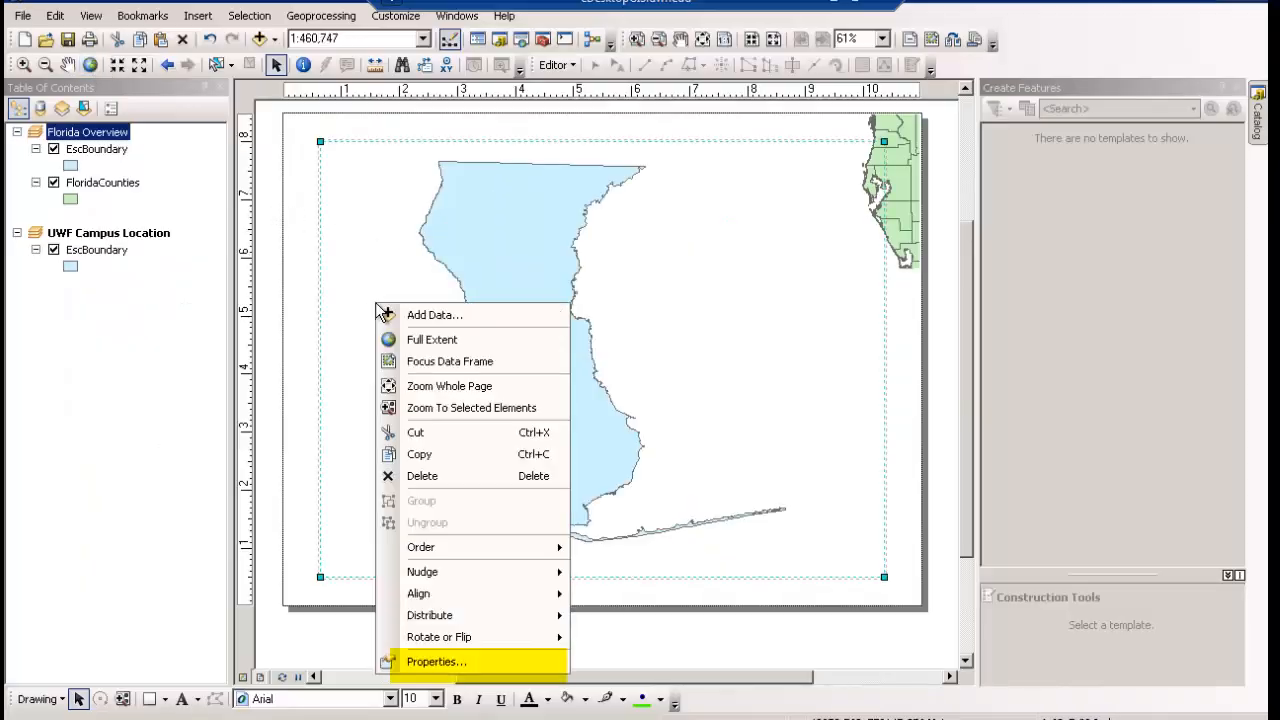
click(440, 661)
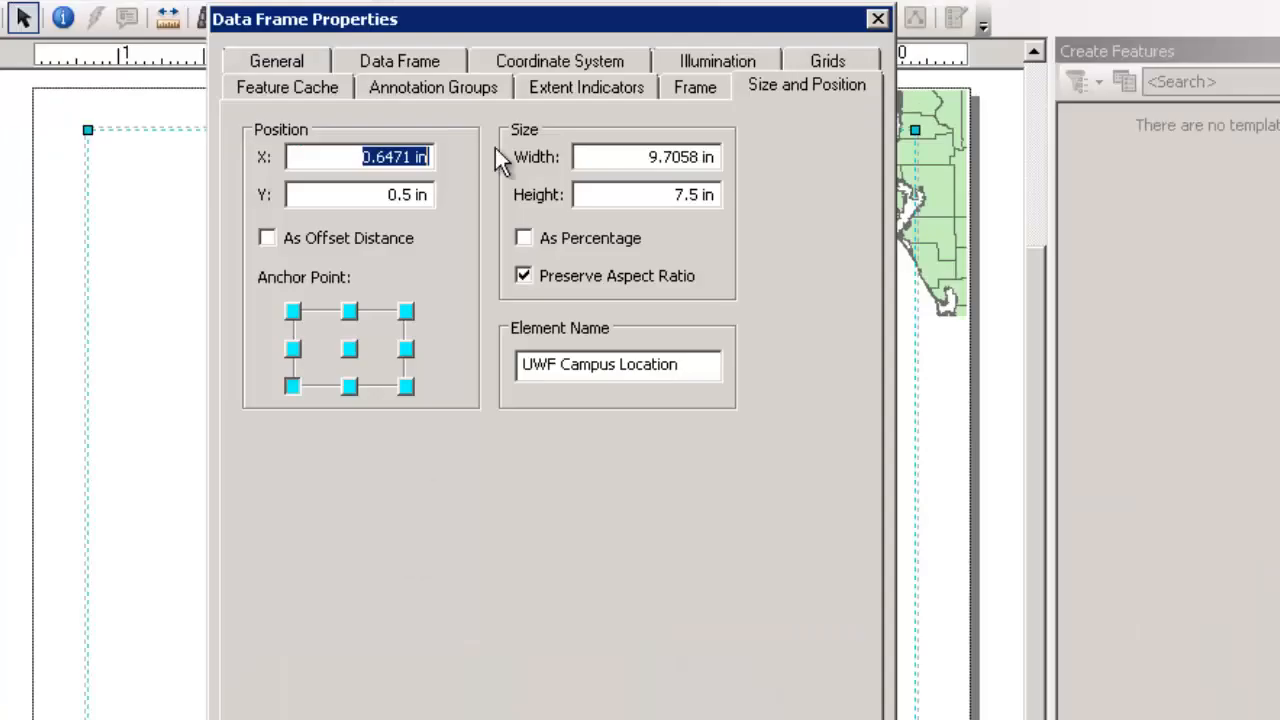
click(690, 88)
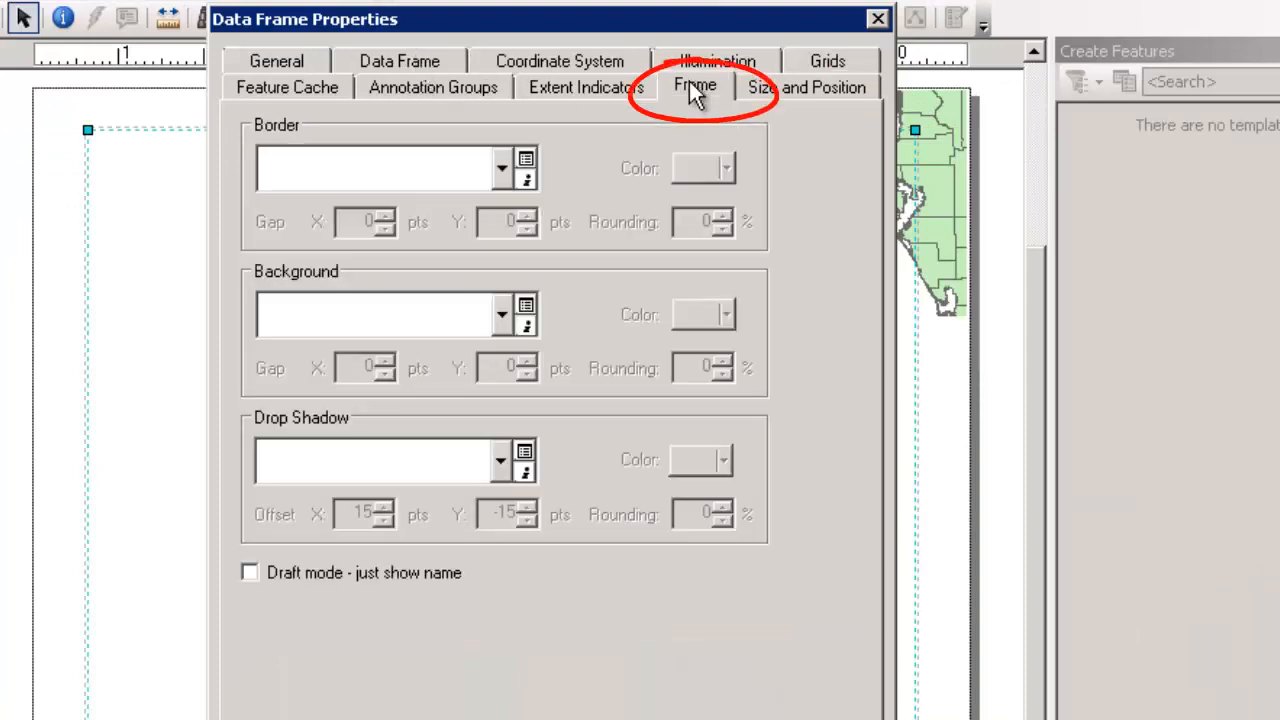
click(502, 163)
click(424, 262)
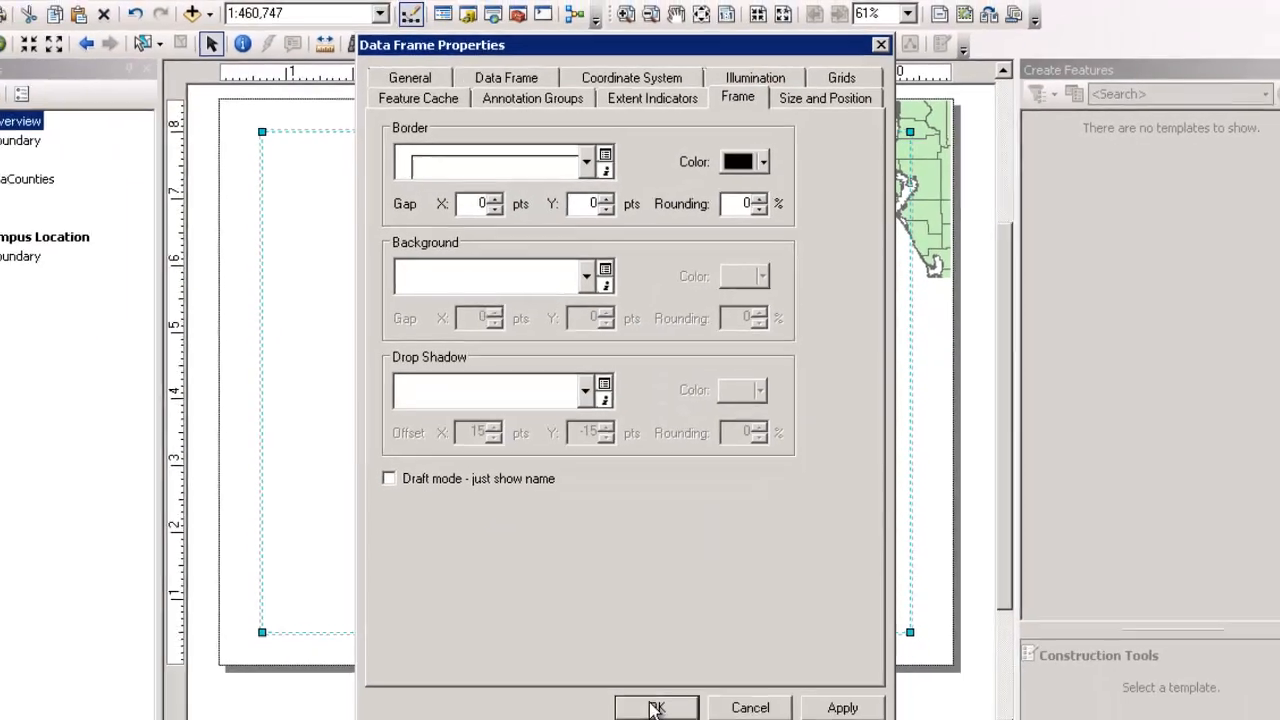
click(654, 703)
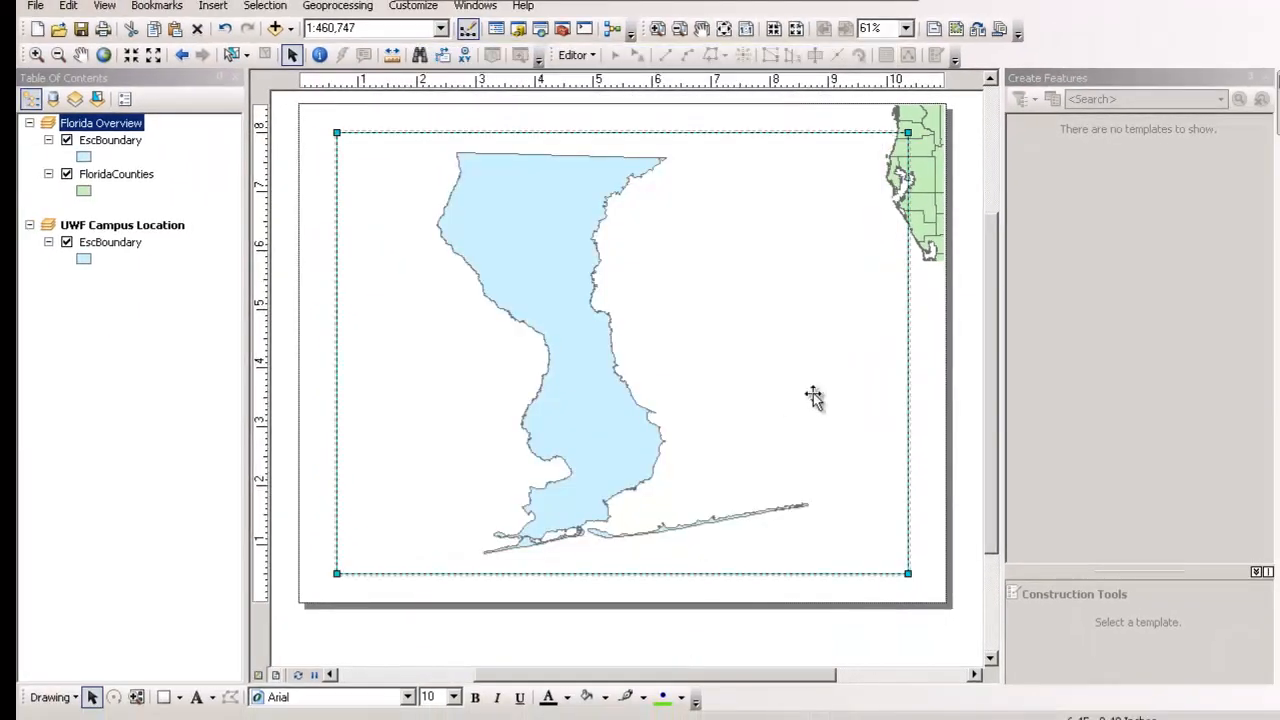
Fit a slightly smaller Florida Overview frame inside the main border's upper-right corner and zoom its map to full extent.
click(934, 178)
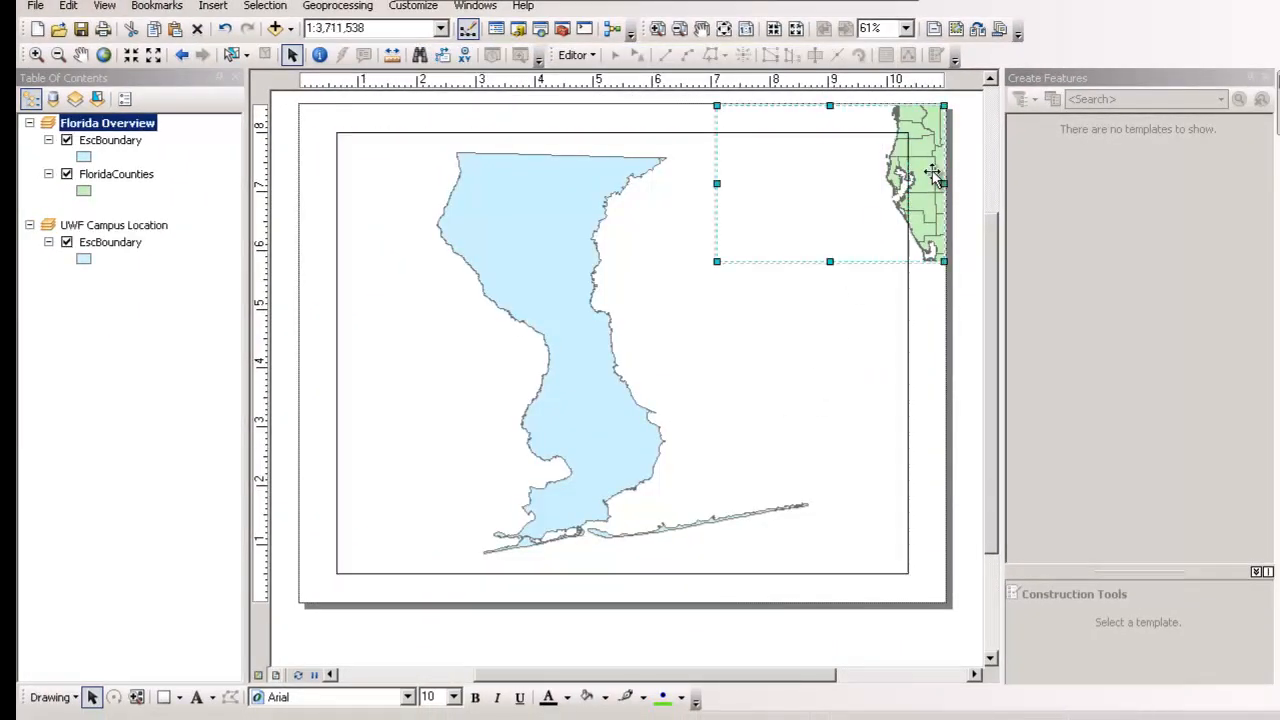
drag(932, 174, 882, 214)
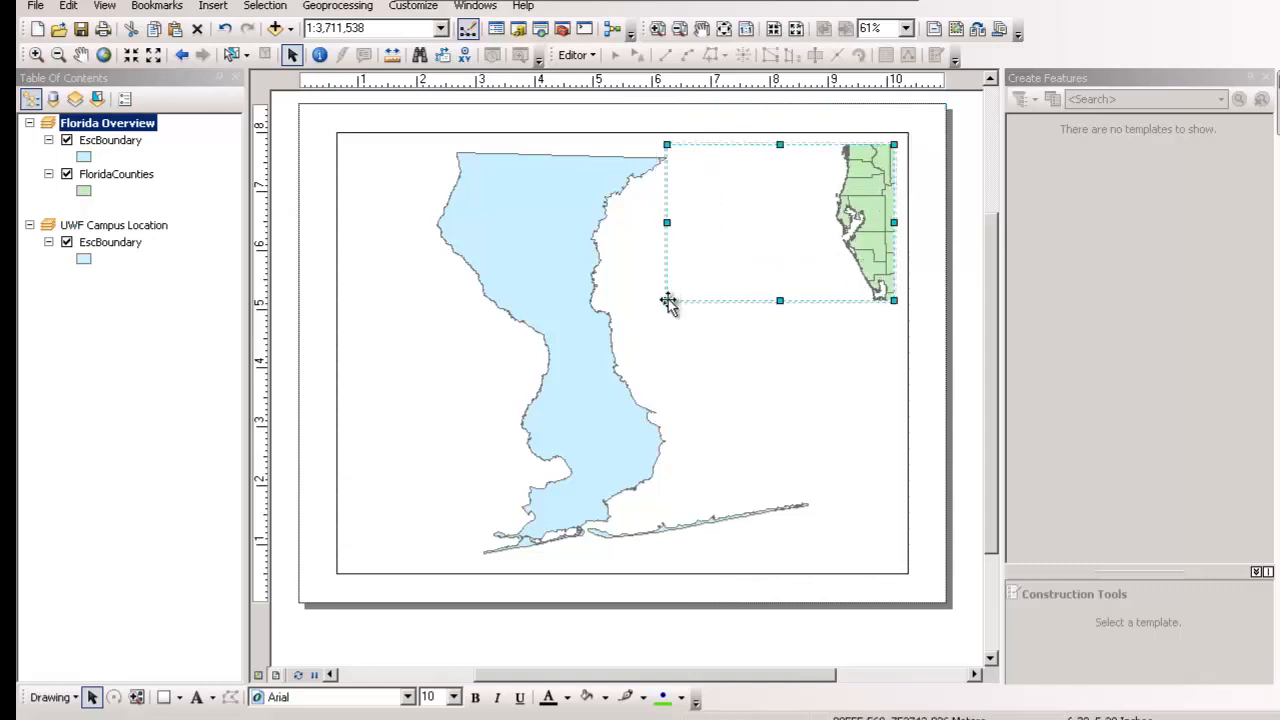
drag(665, 299, 715, 292)
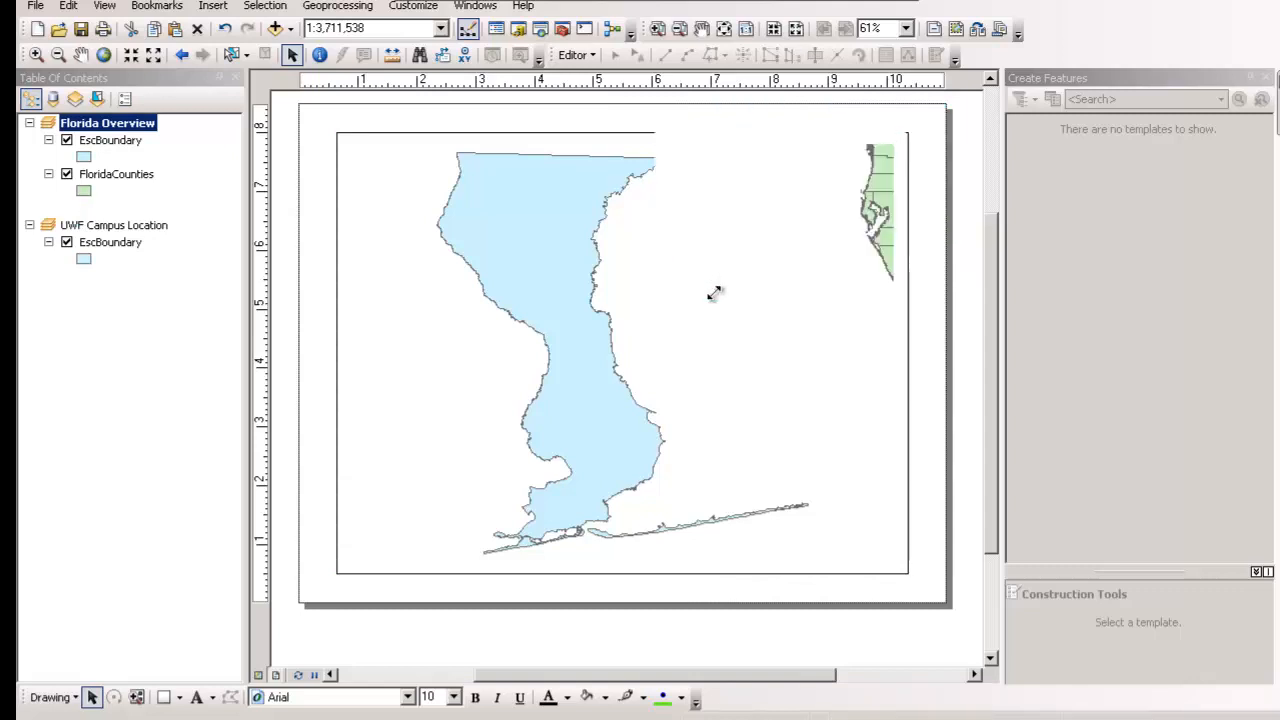
click(103, 55)
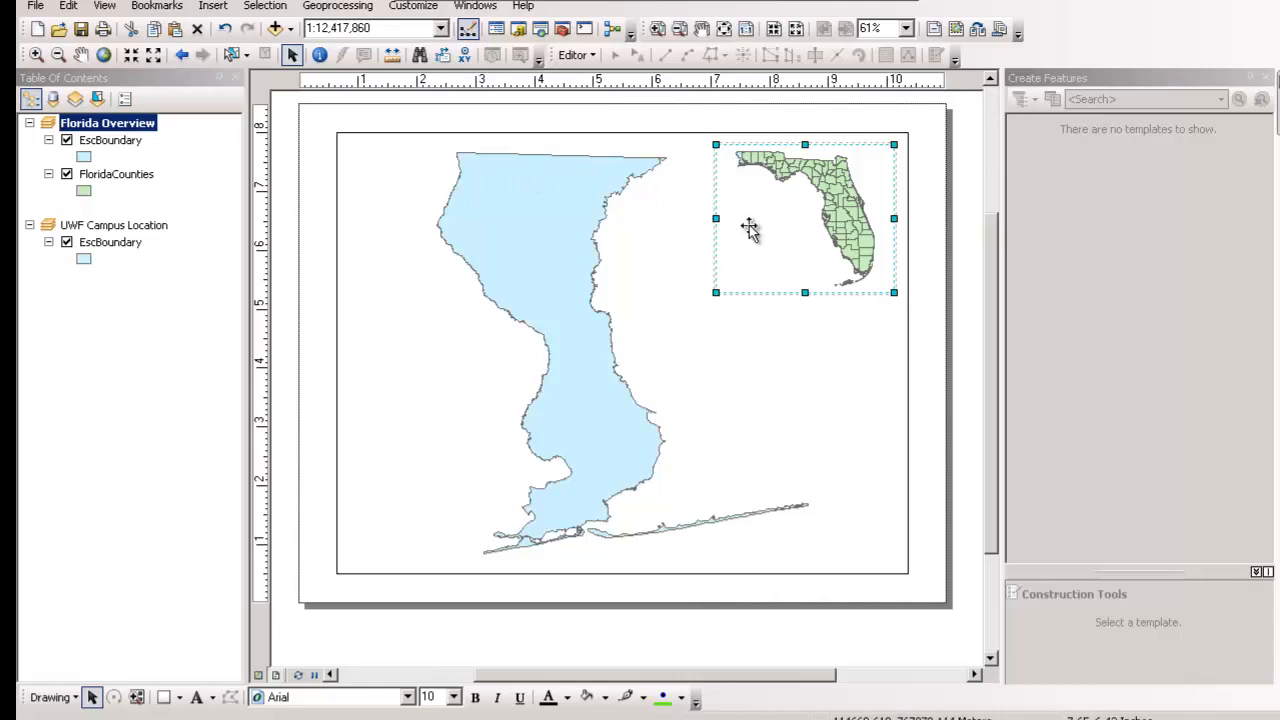
Add a neatline with a 1.5 Point border around the selected Florida Overview frame, with a 10 pts gap.
click(207, 9)
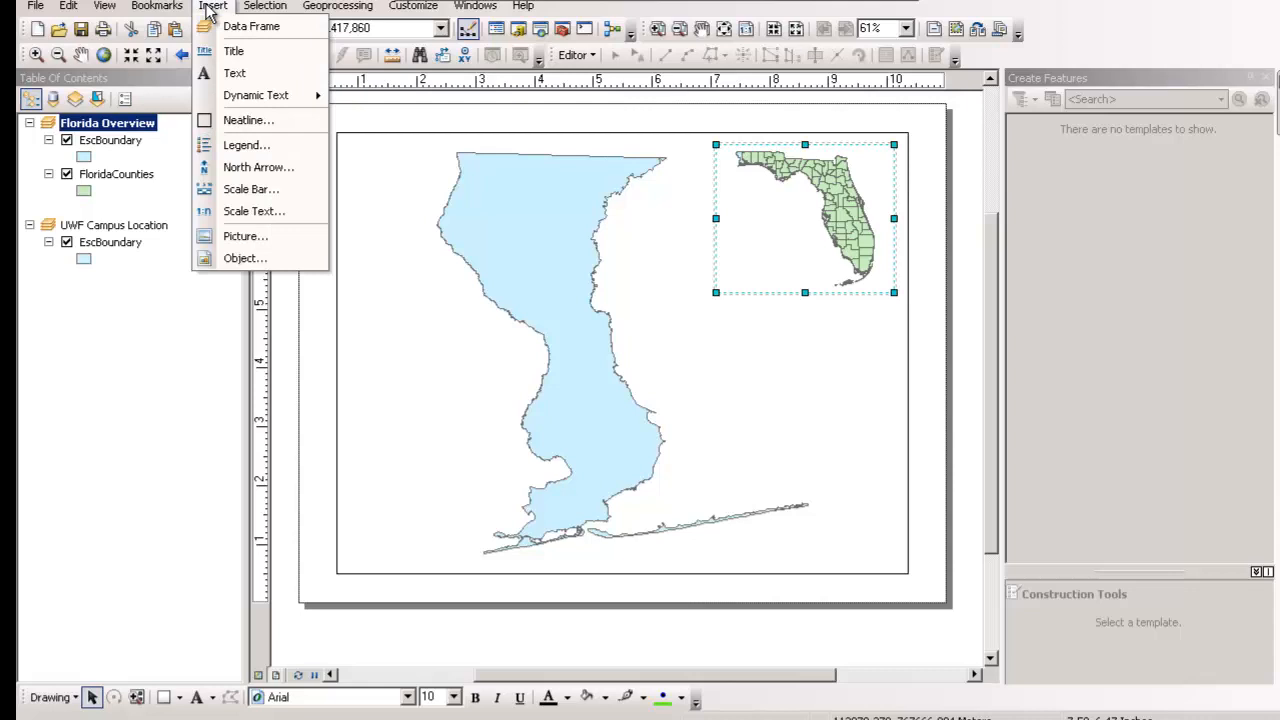
click(242, 121)
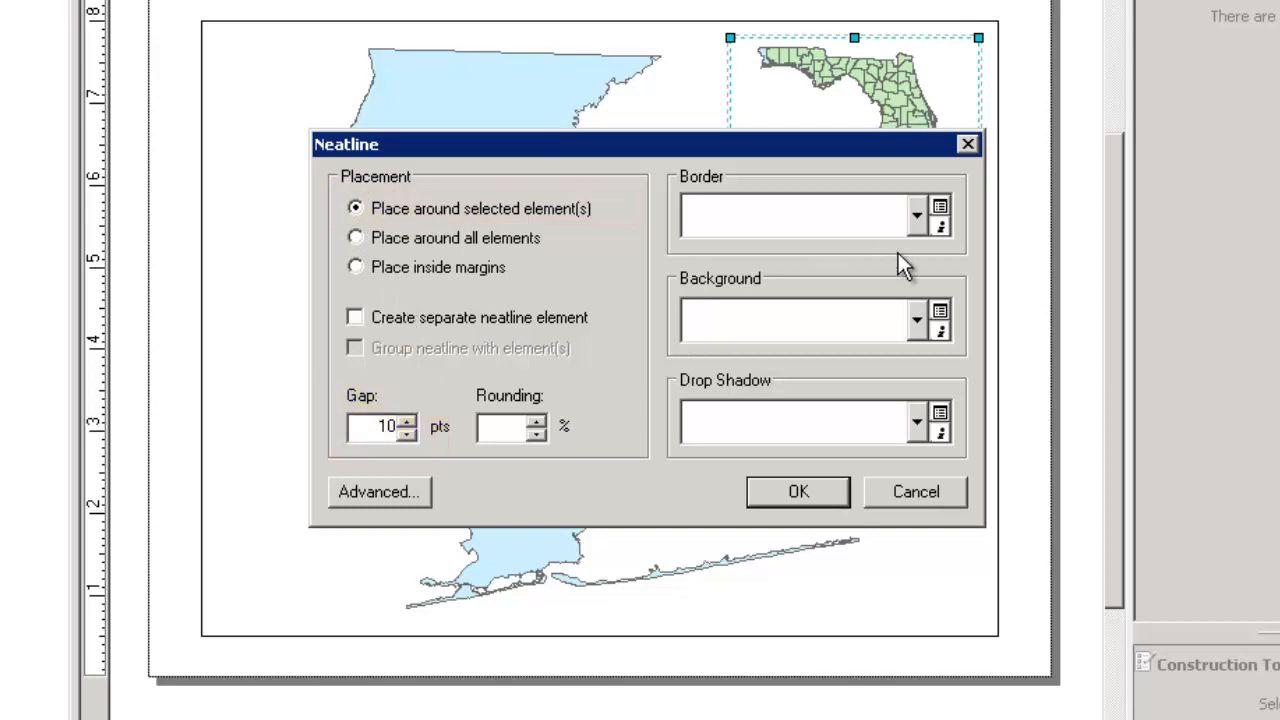
click(917, 225)
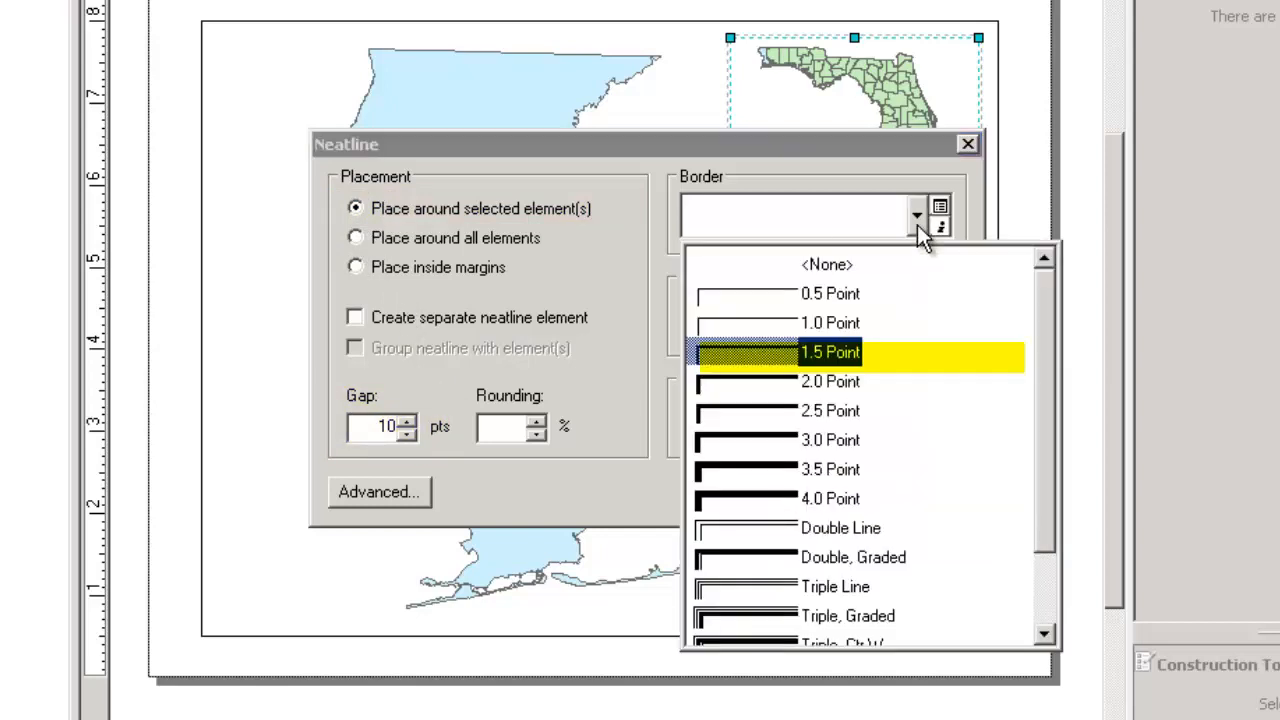
click(838, 352)
click(799, 494)
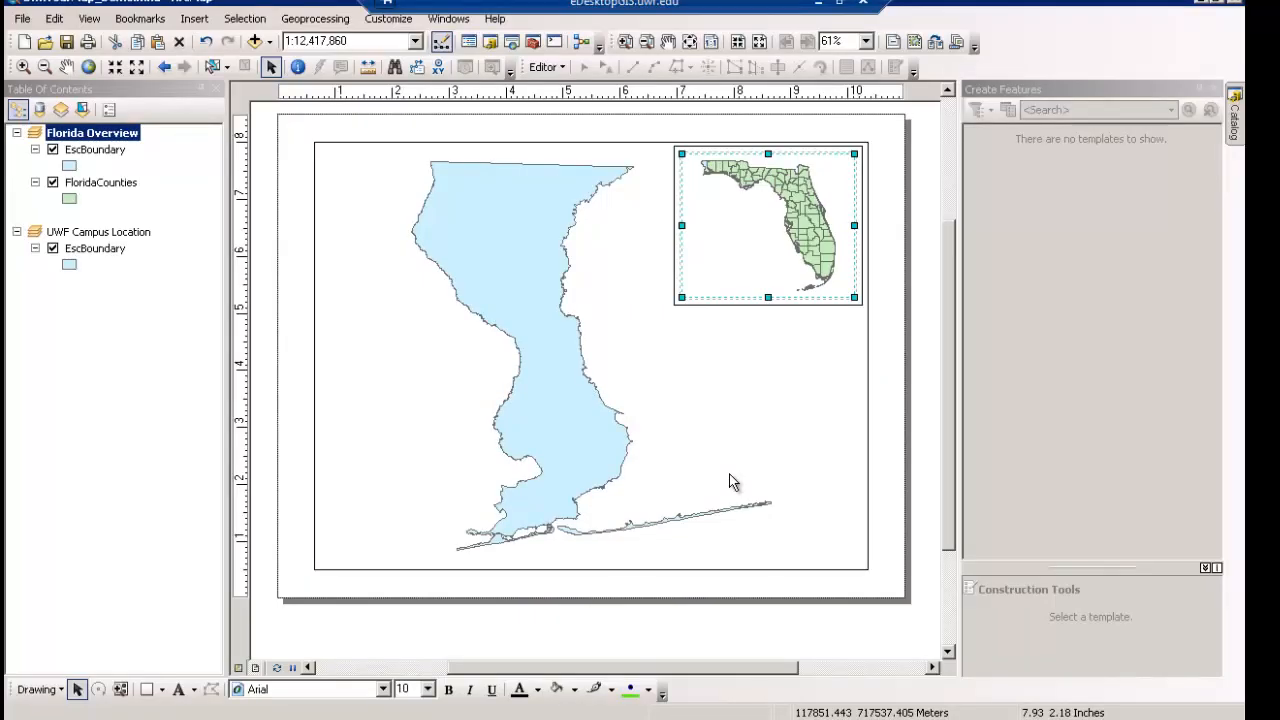
Check the print preview of the map layout.
click(20, 14)
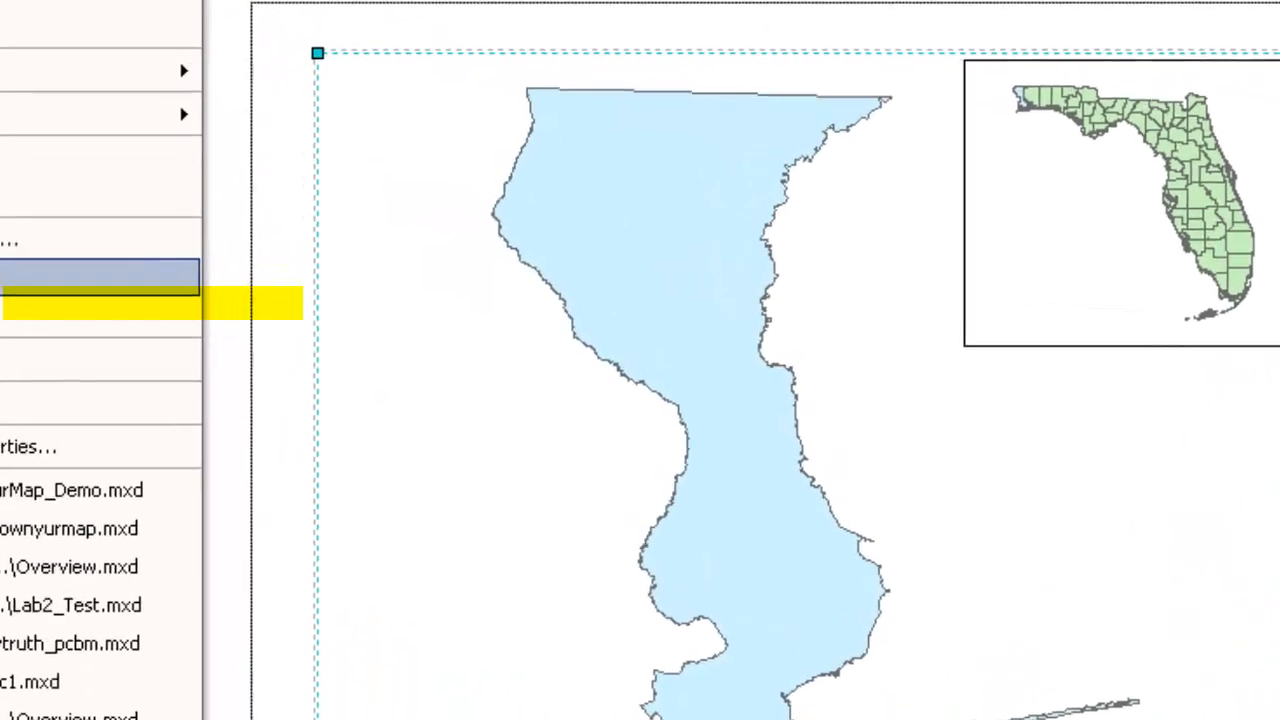
click(94, 303)
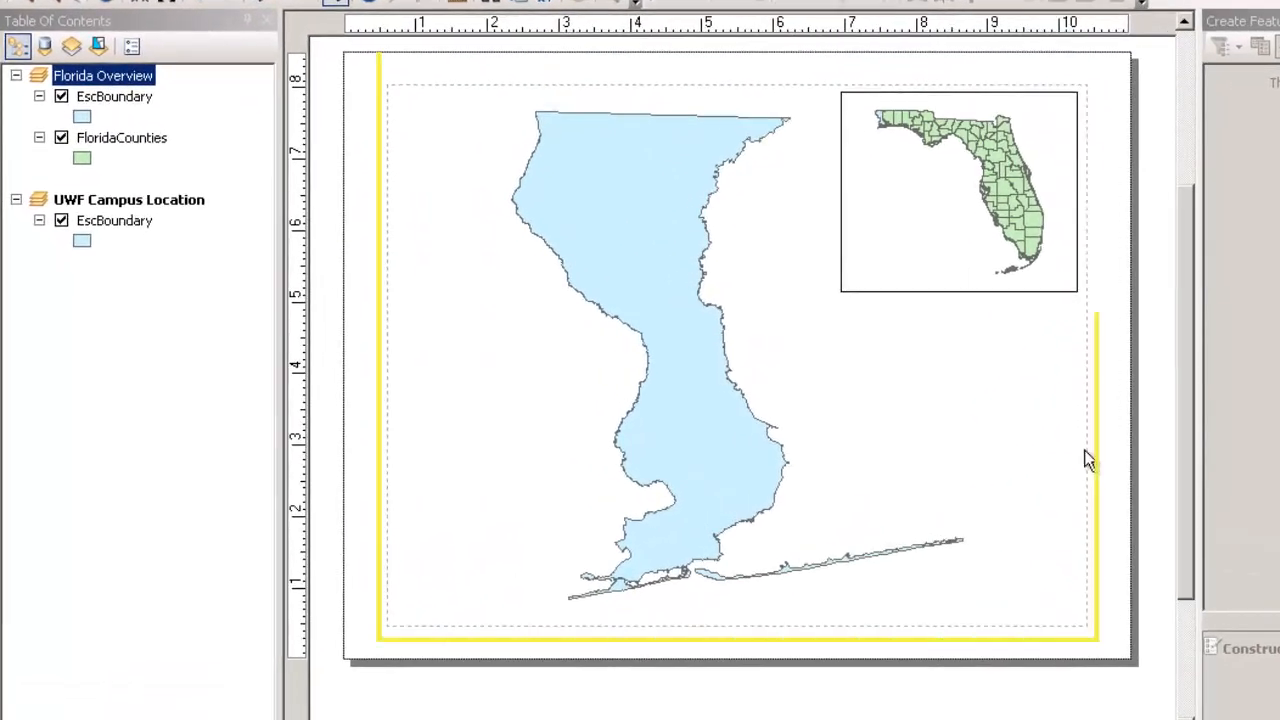
Put the UWF Campus Location data frame into focus and open its coordinate system settings.
click(1086, 458)
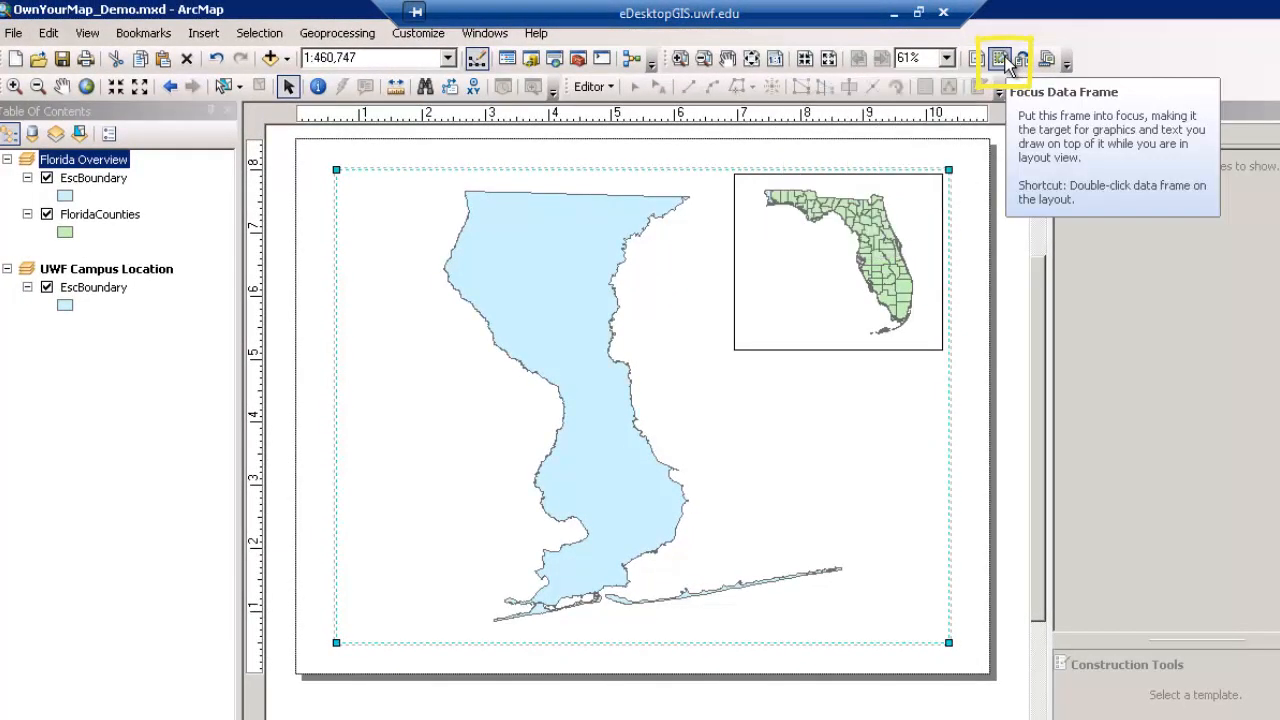
click(1003, 60)
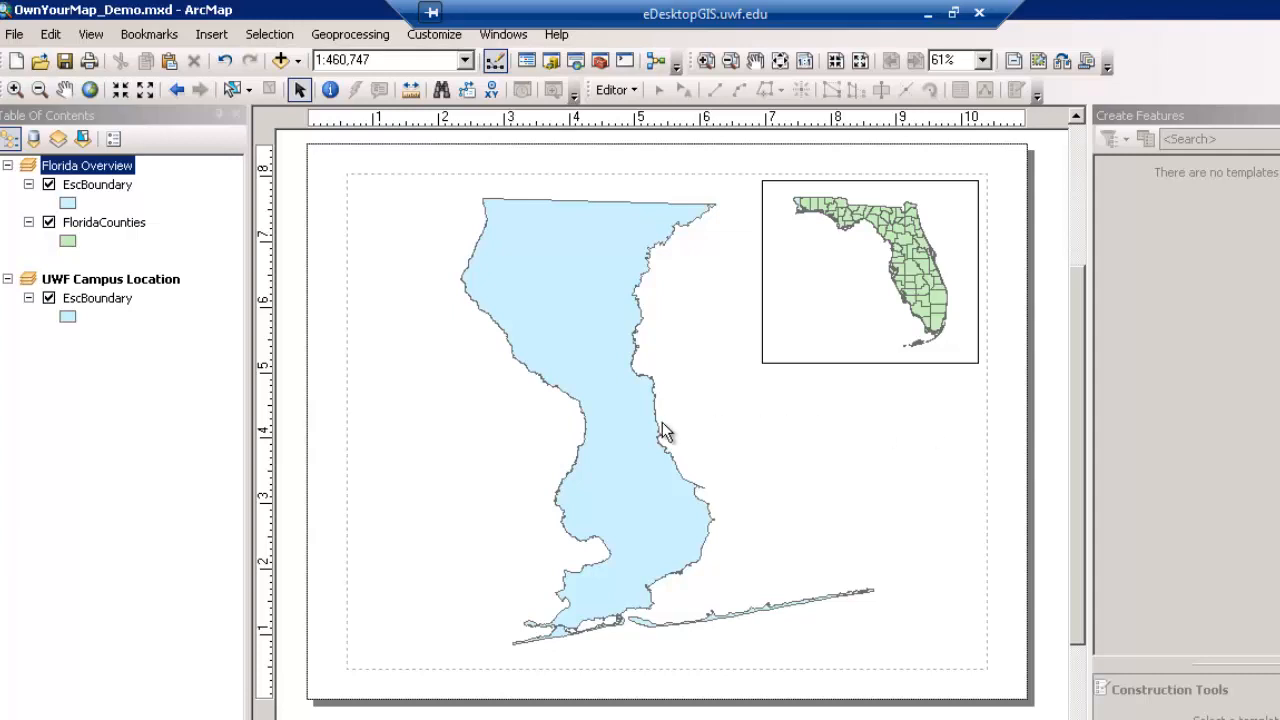
right_click(784, 448)
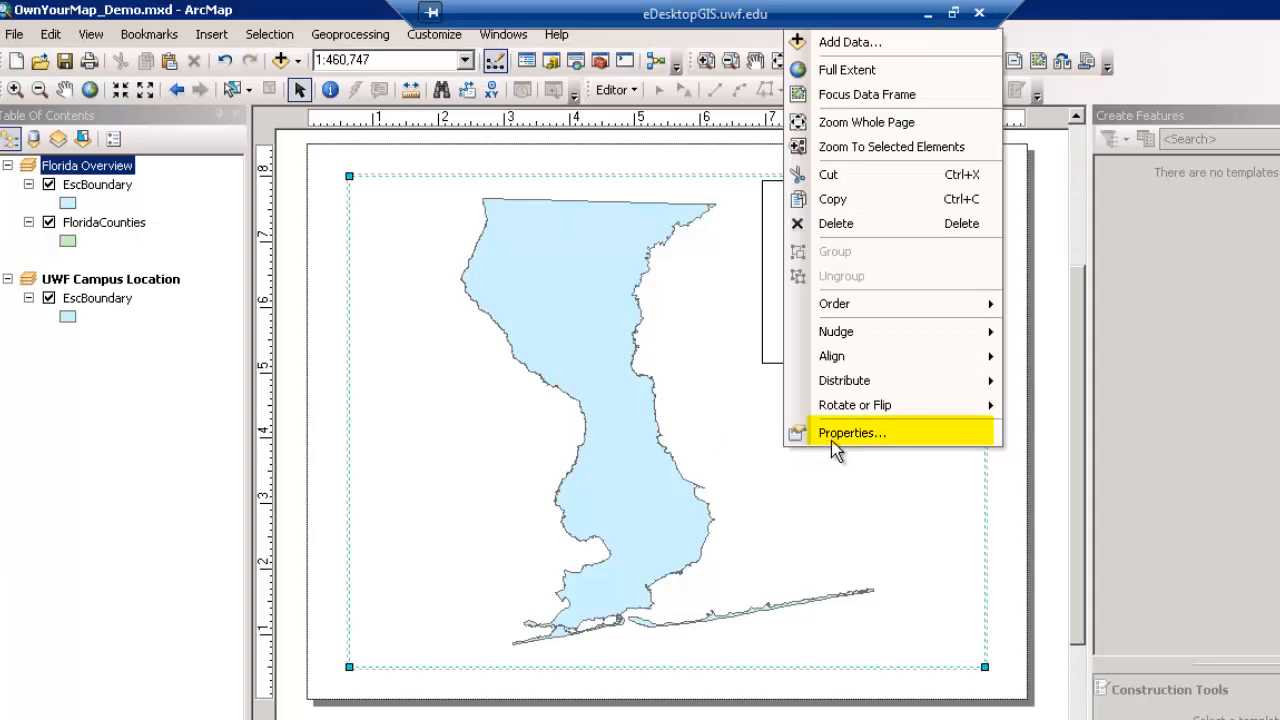
click(831, 438)
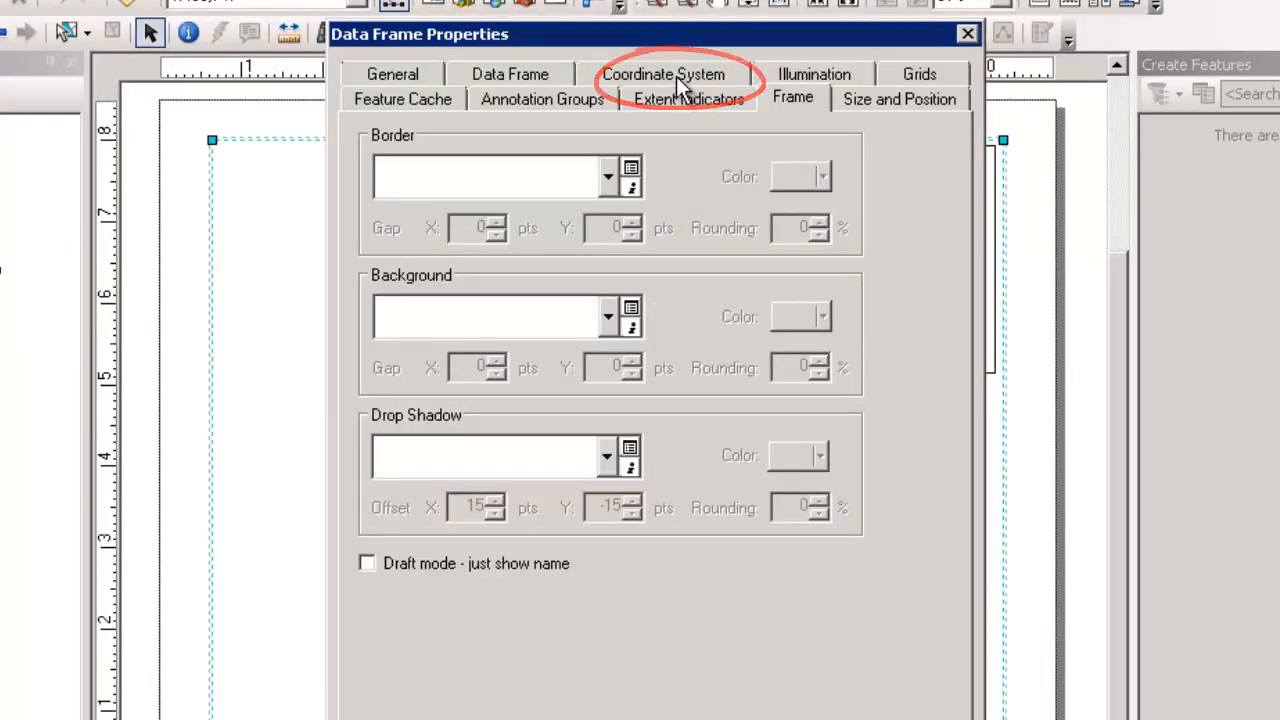
click(676, 76)
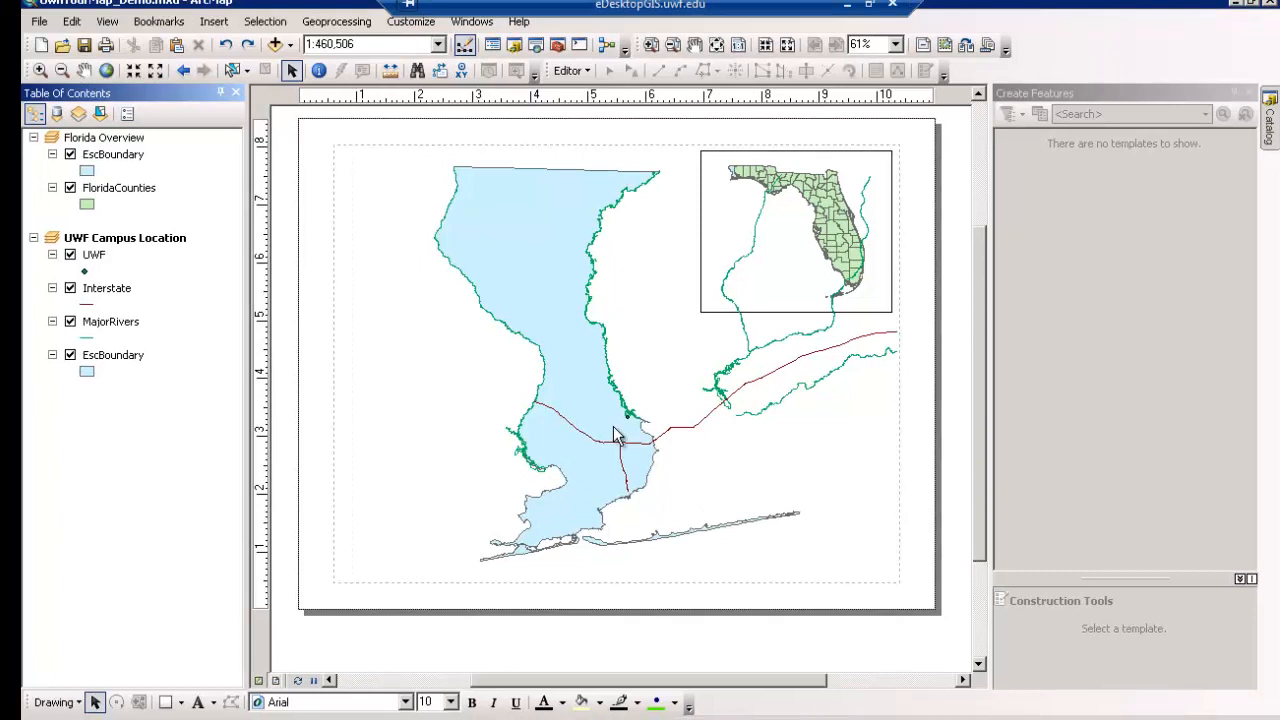
Set the UWF Campus Location data frame to clip to the outline of all EscBoundary features.
click(614, 437)
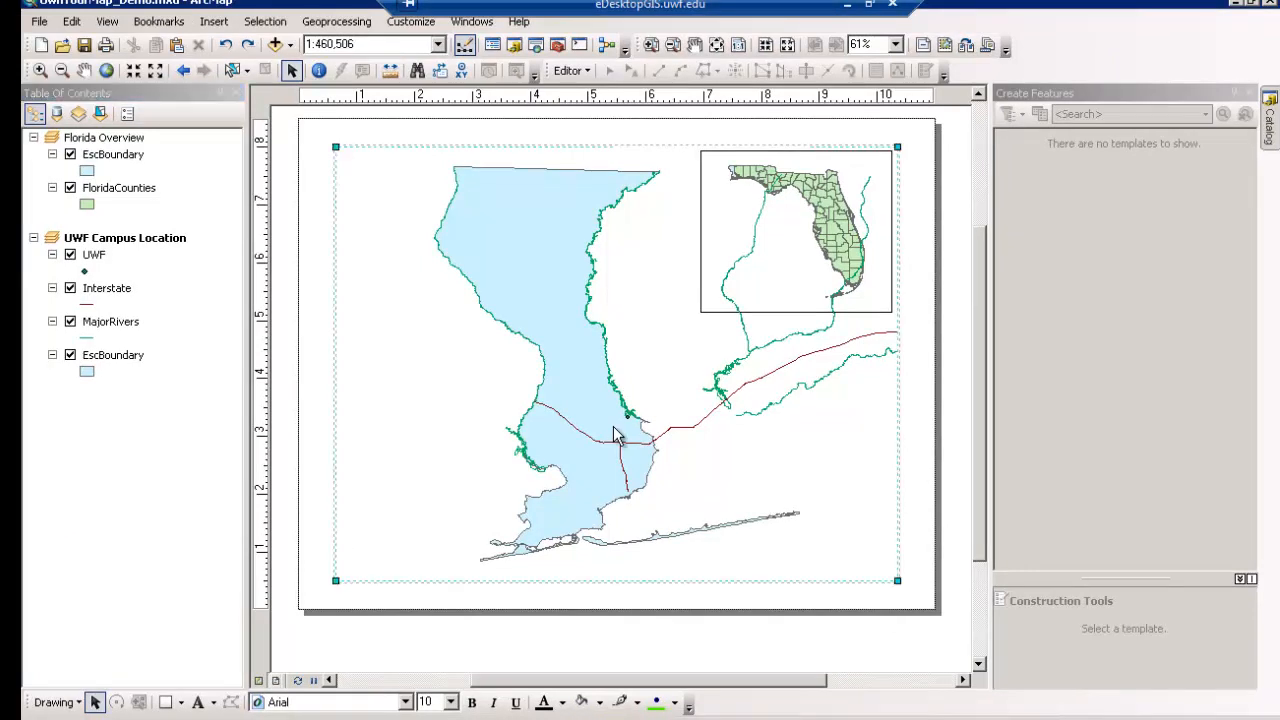
right_click(616, 436)
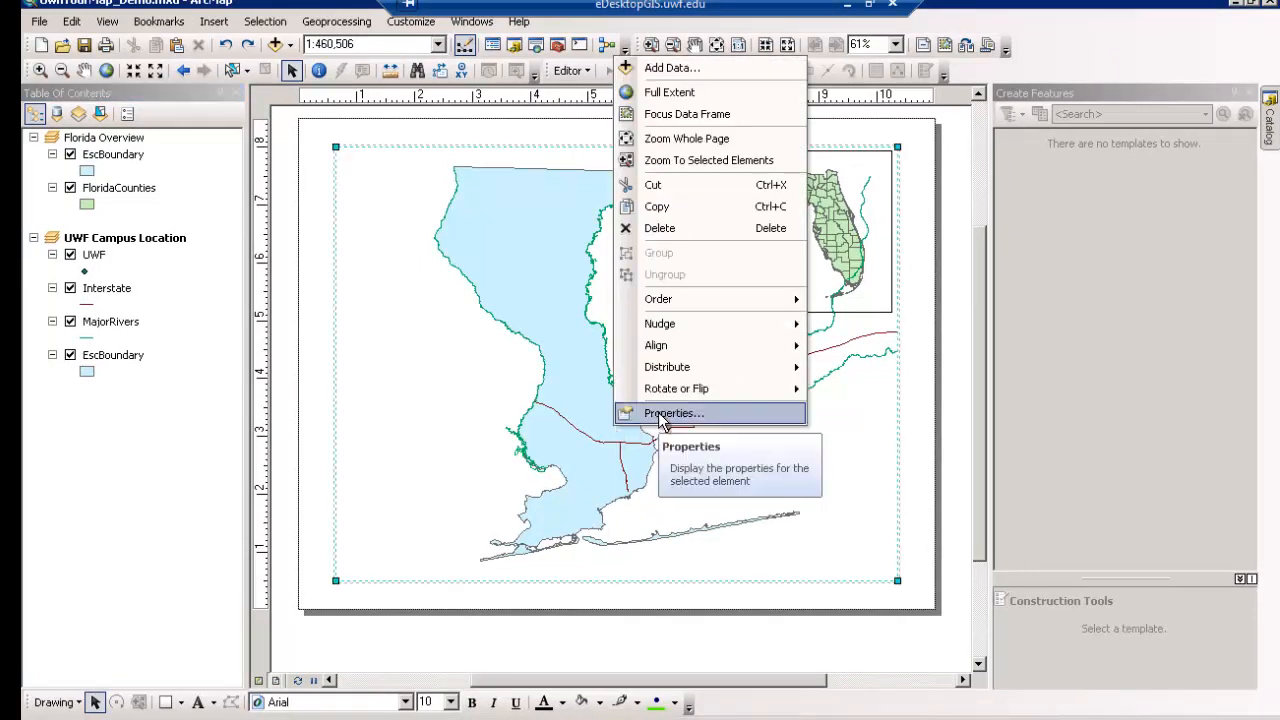
click(660, 416)
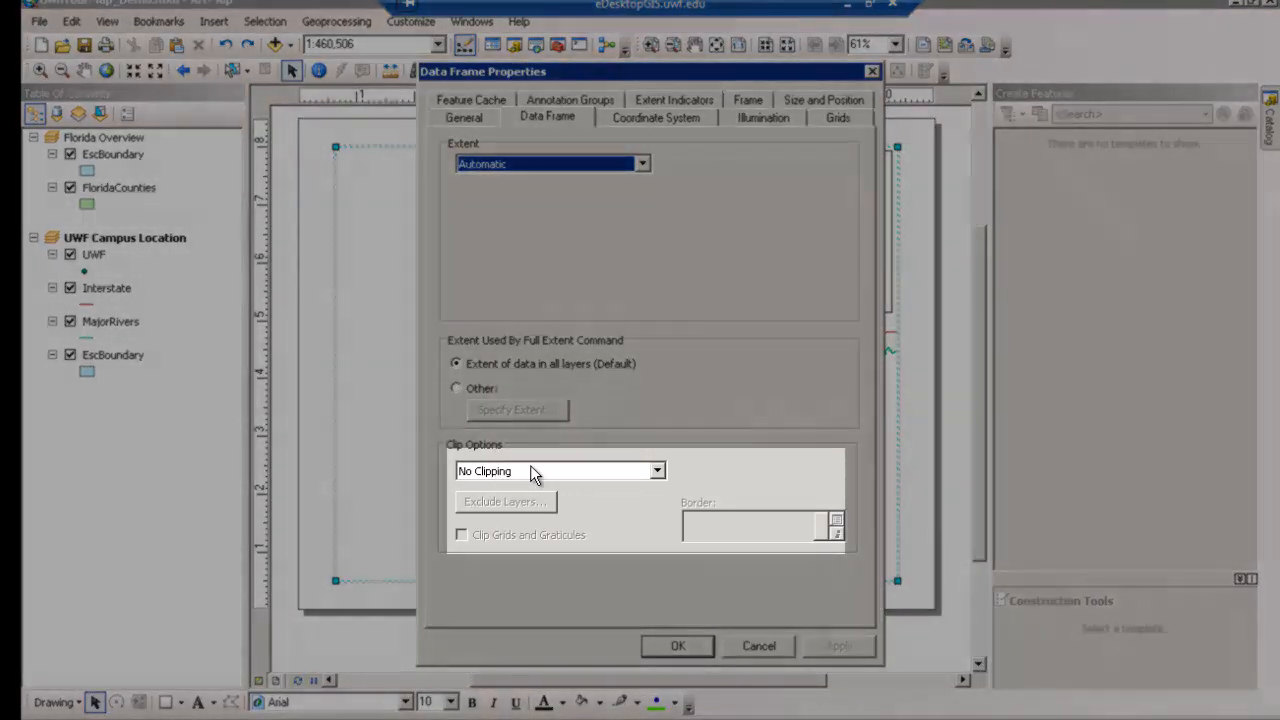
click(530, 471)
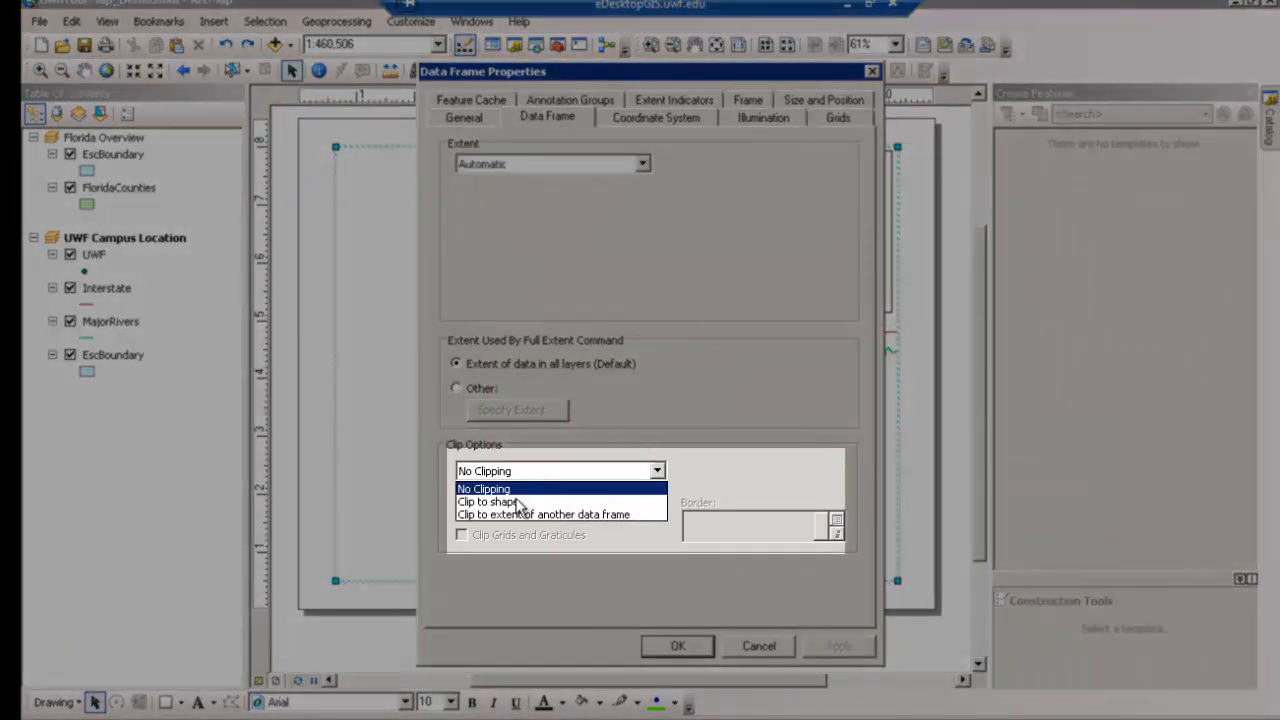
click(514, 502)
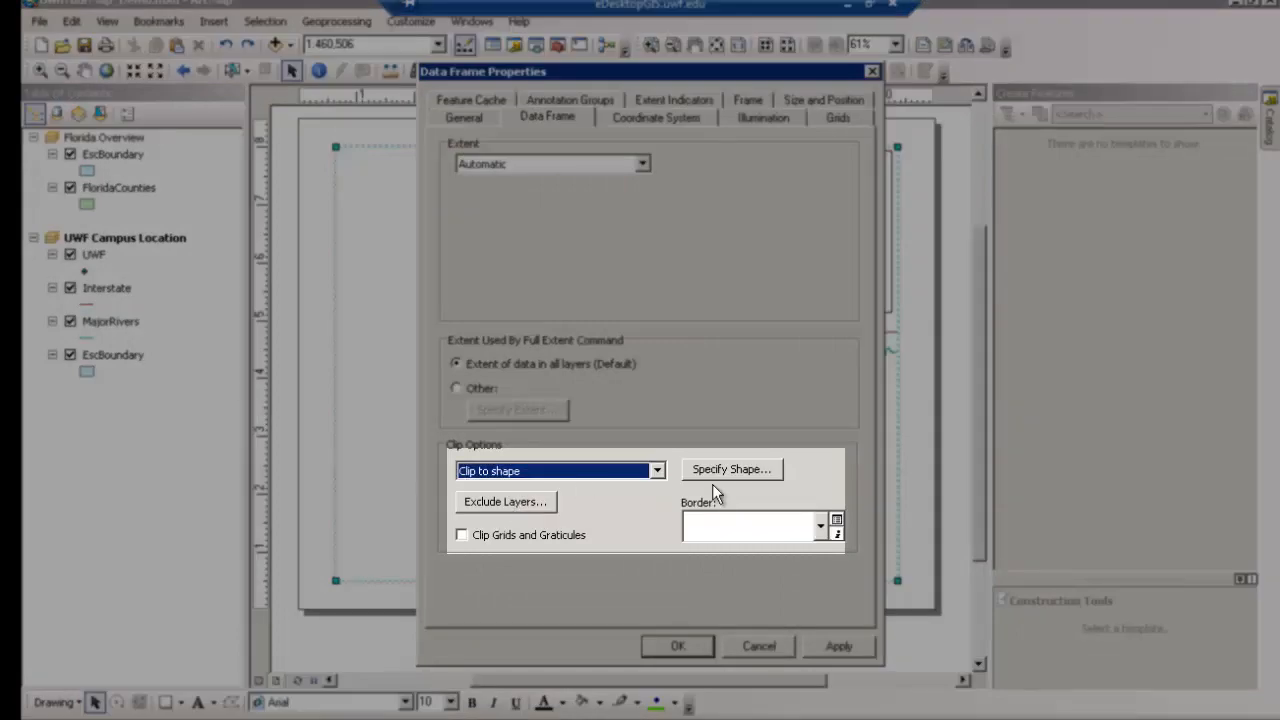
click(741, 471)
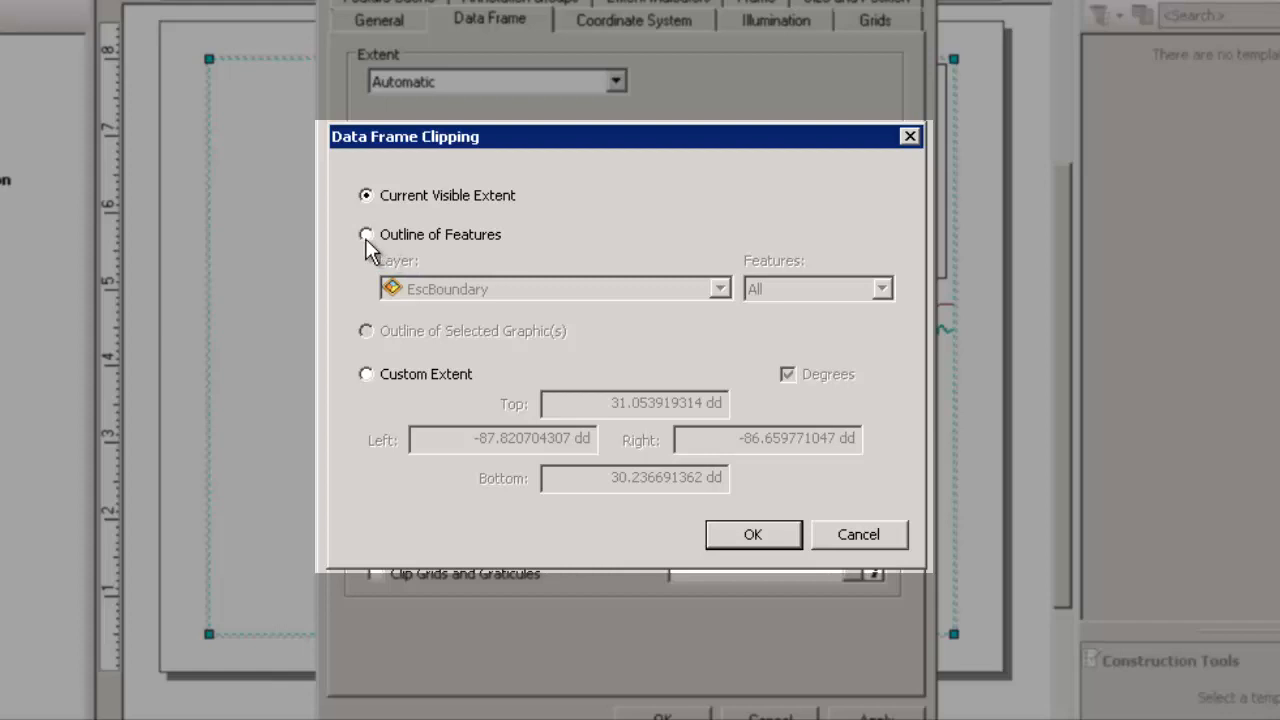
click(366, 235)
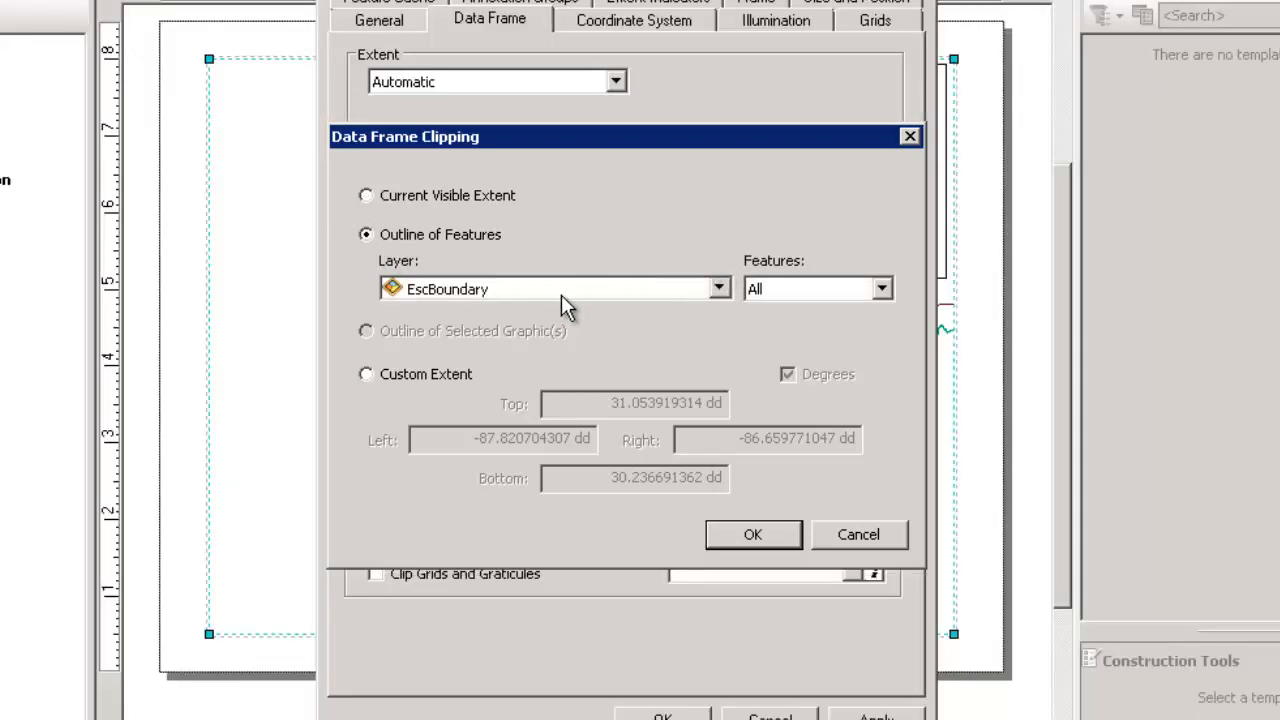
click(563, 304)
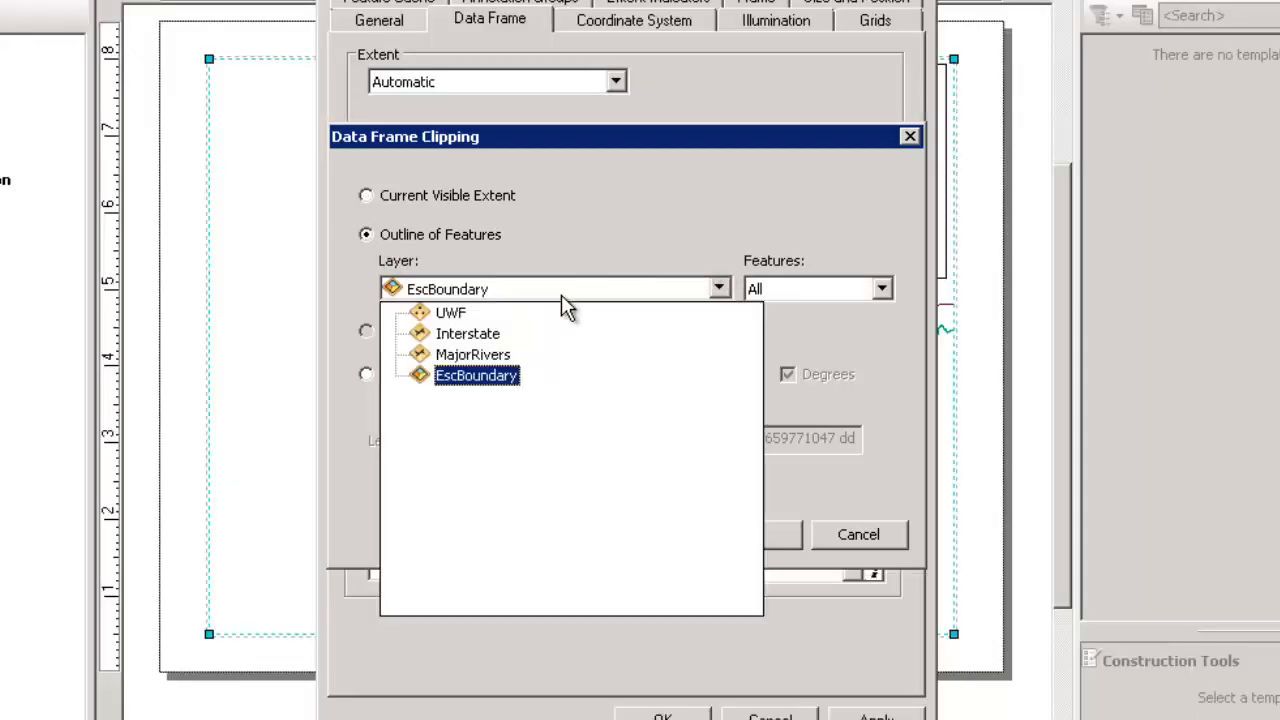
click(487, 378)
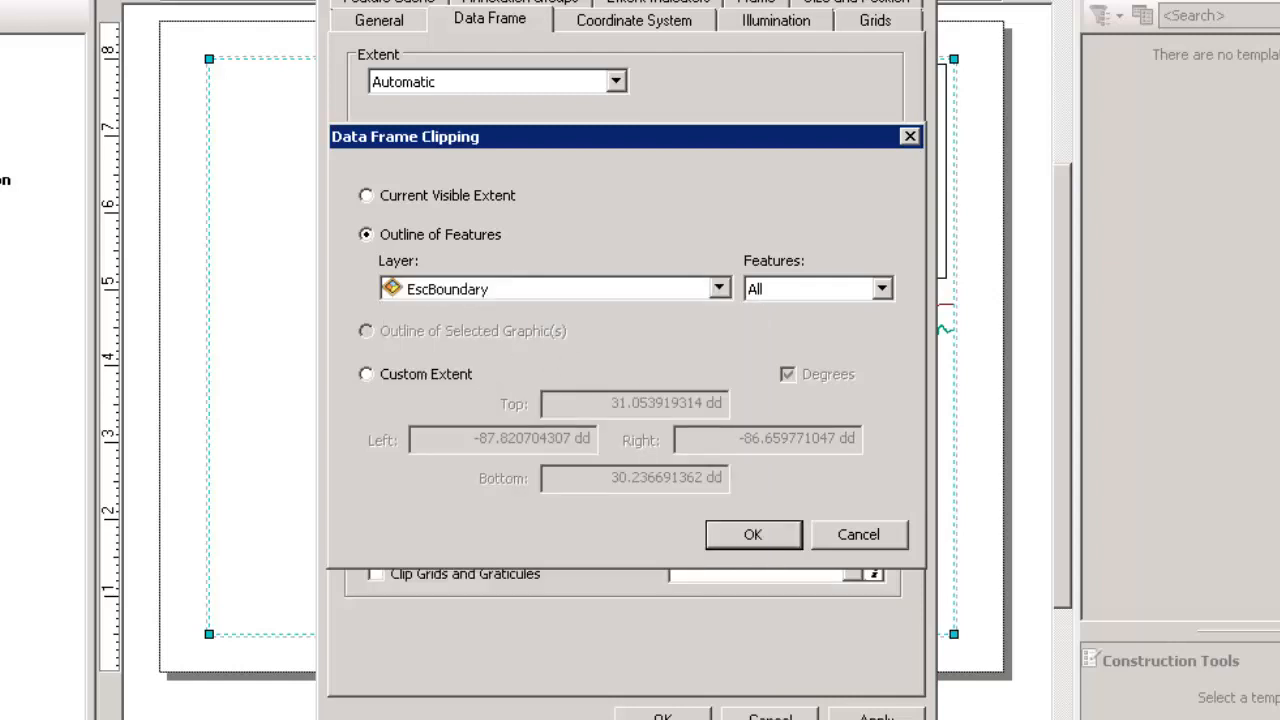
click(752, 534)
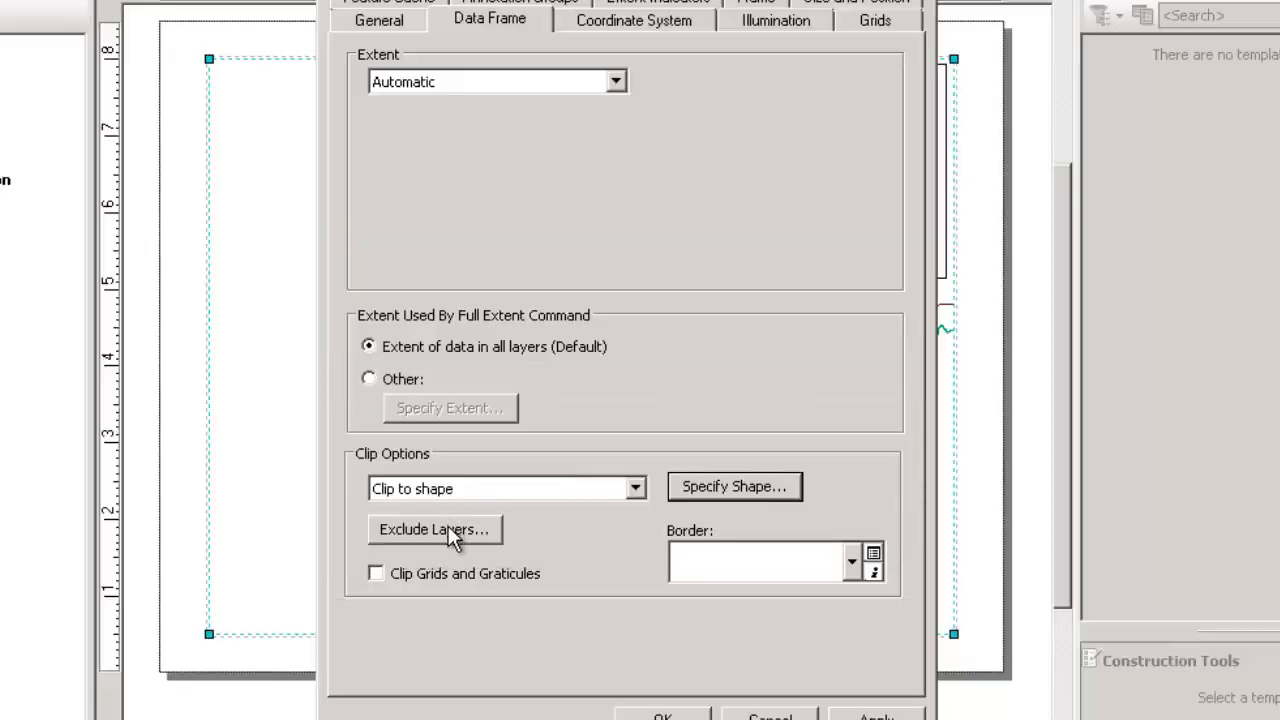
Exclude the UWF layer from the data frame clipping and apply the clip settings.
click(447, 524)
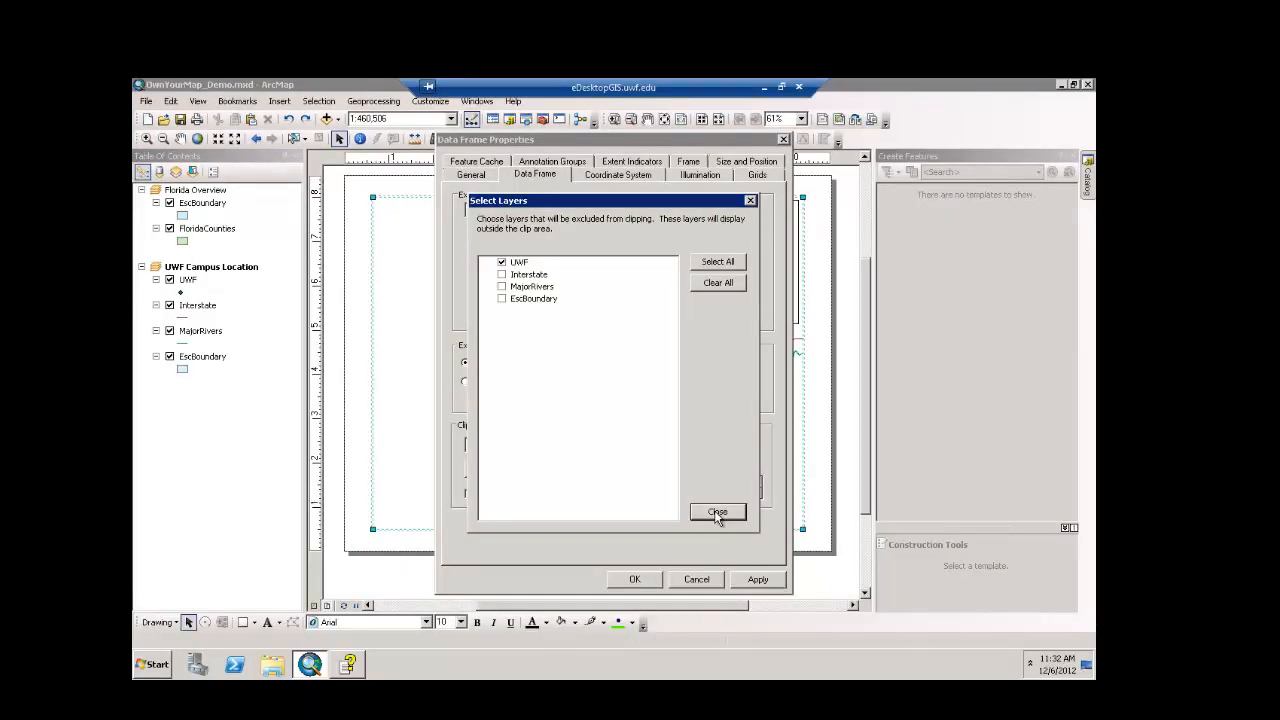
click(717, 513)
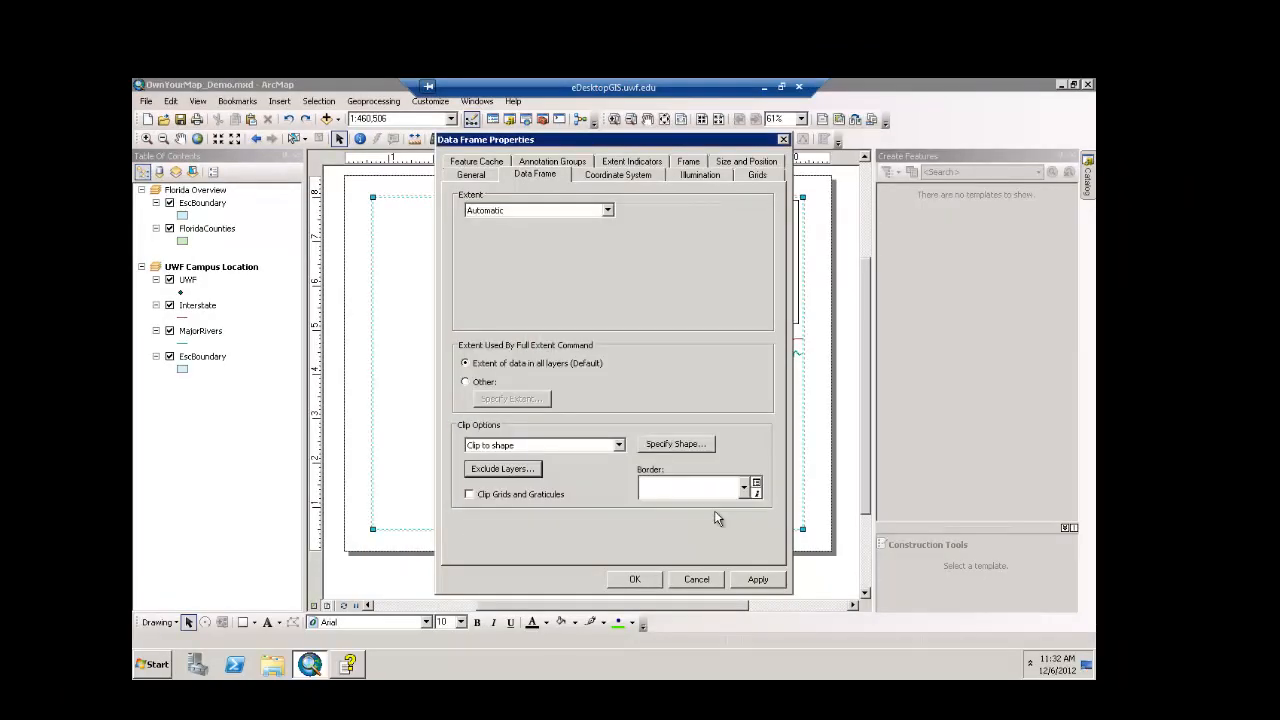
click(636, 580)
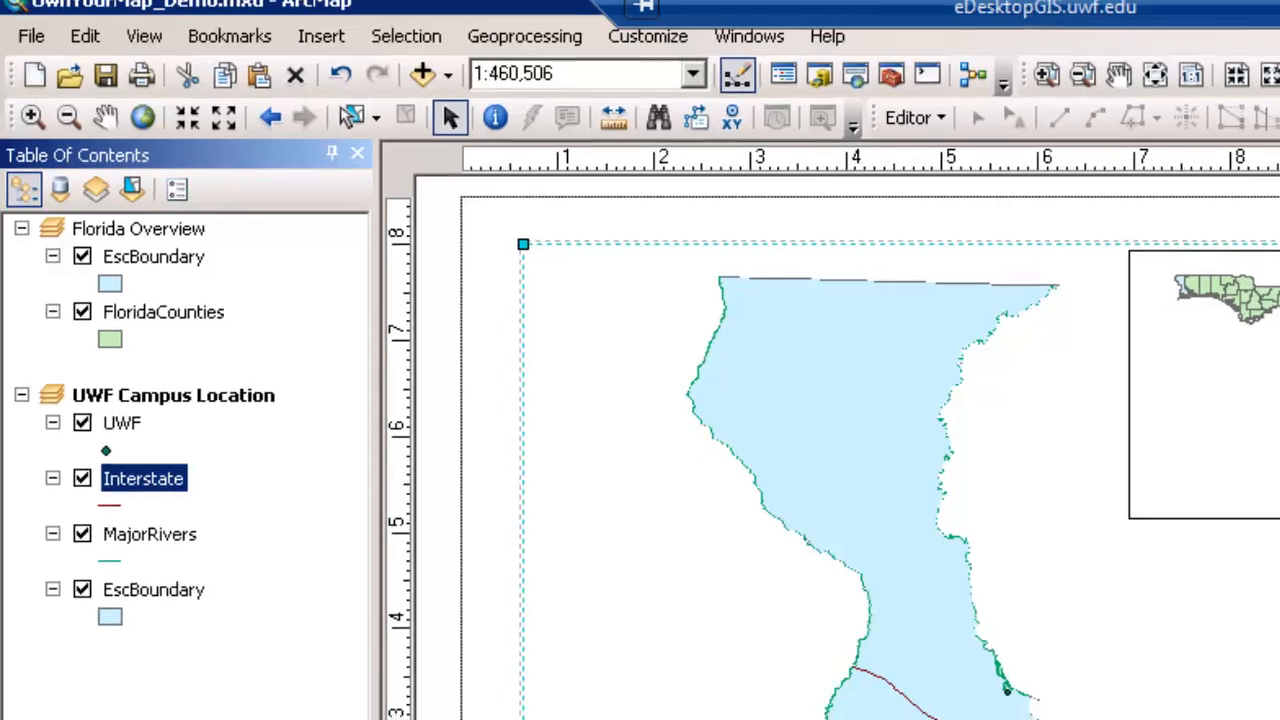
Change the UWF point symbol to Star 3 with a size of 35.
click(326, 655)
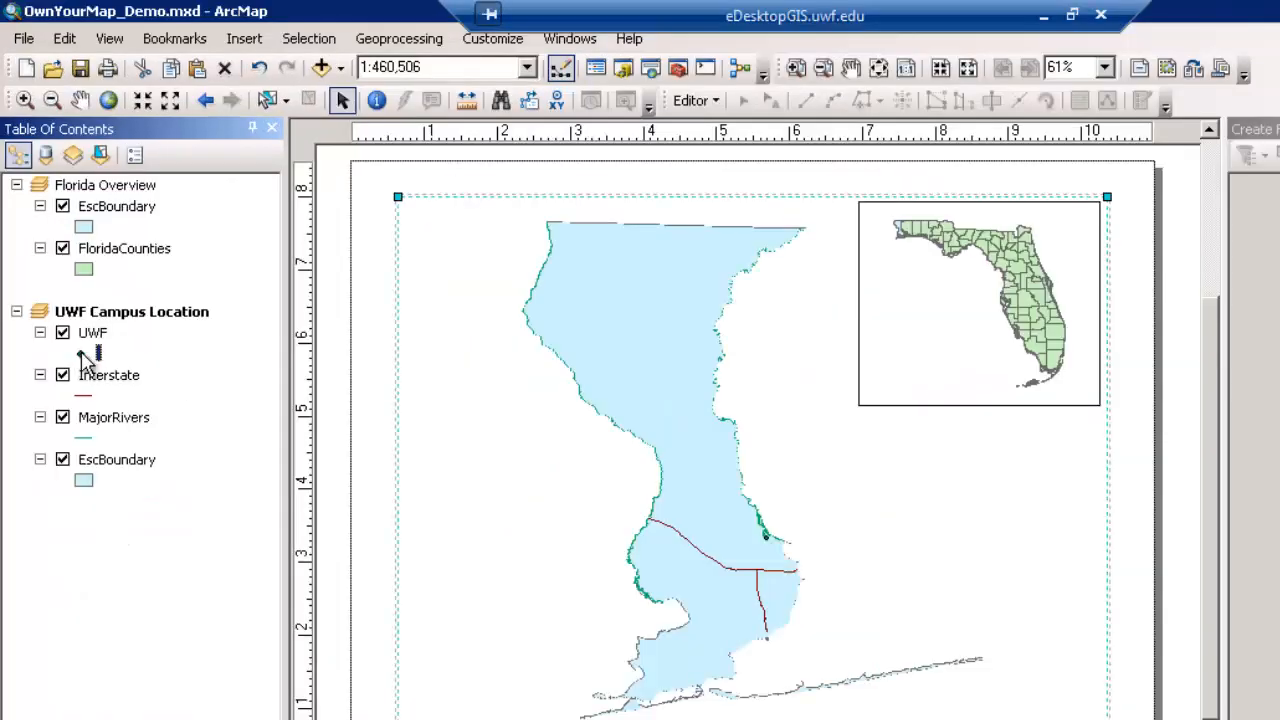
double_click(79, 355)
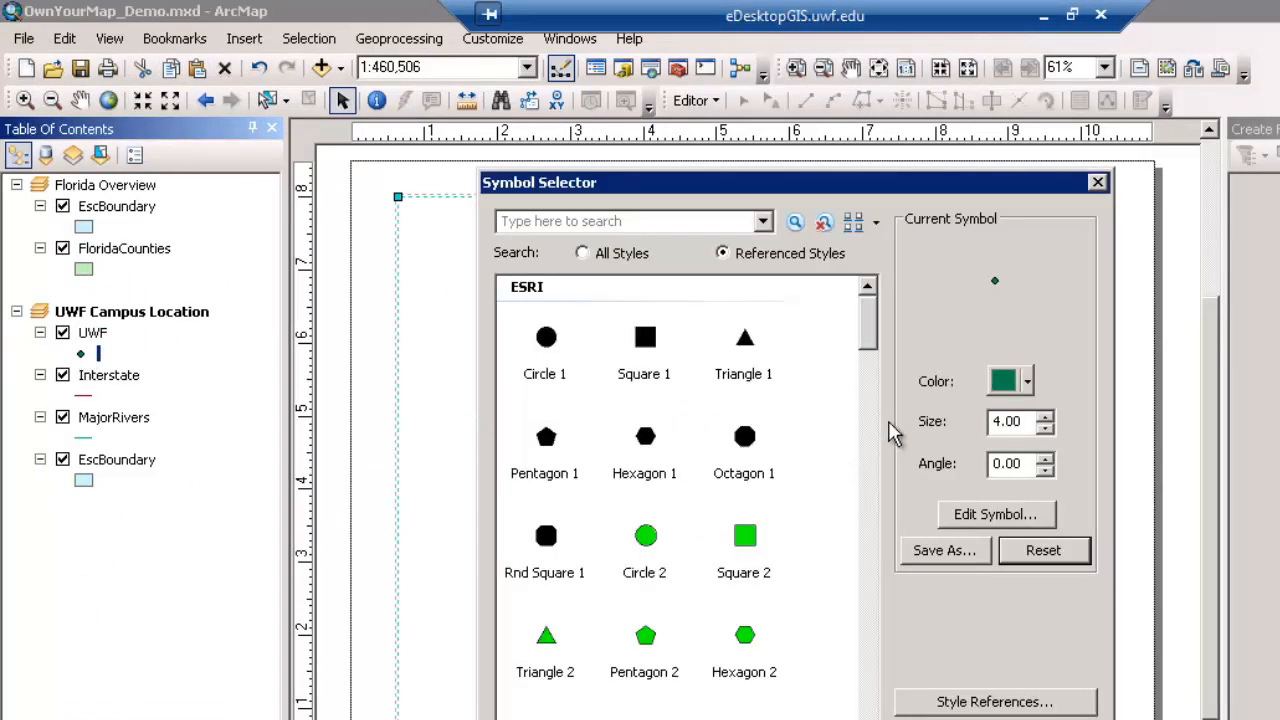
scroll(870, 391, down, 2)
scroll(868, 393, down, 3)
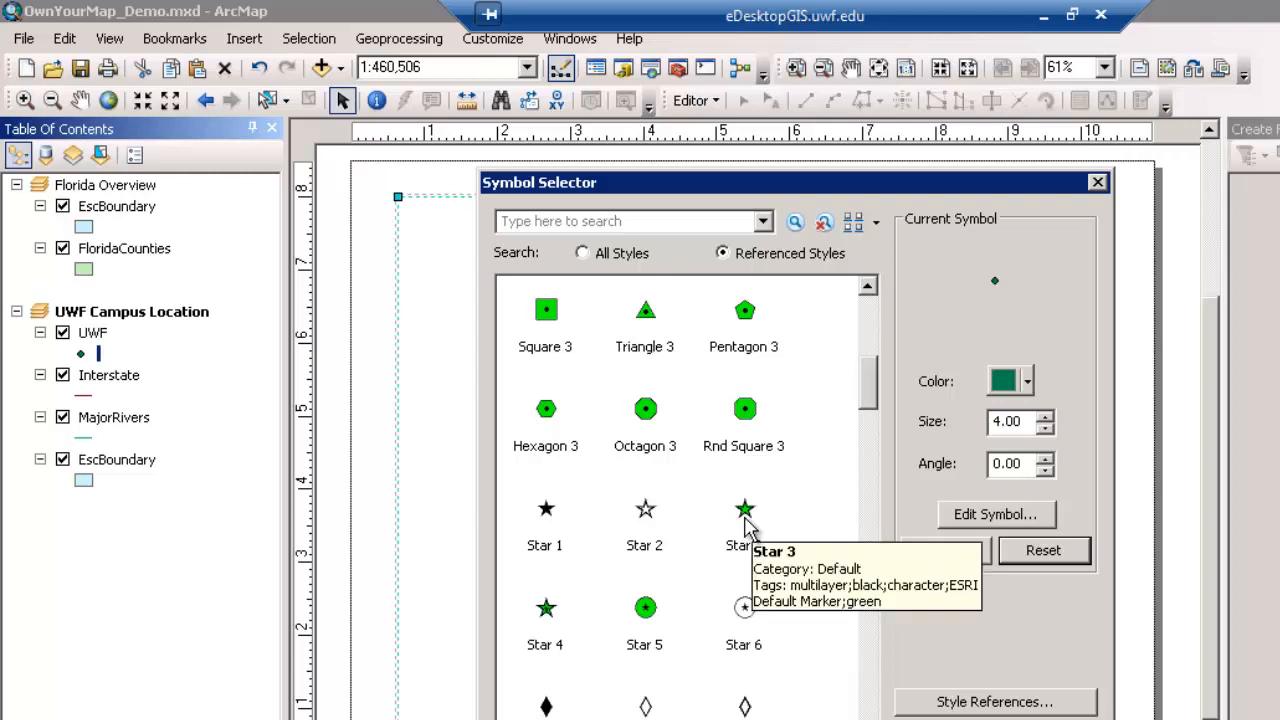
click(746, 528)
click(1045, 417)
click(1045, 417)
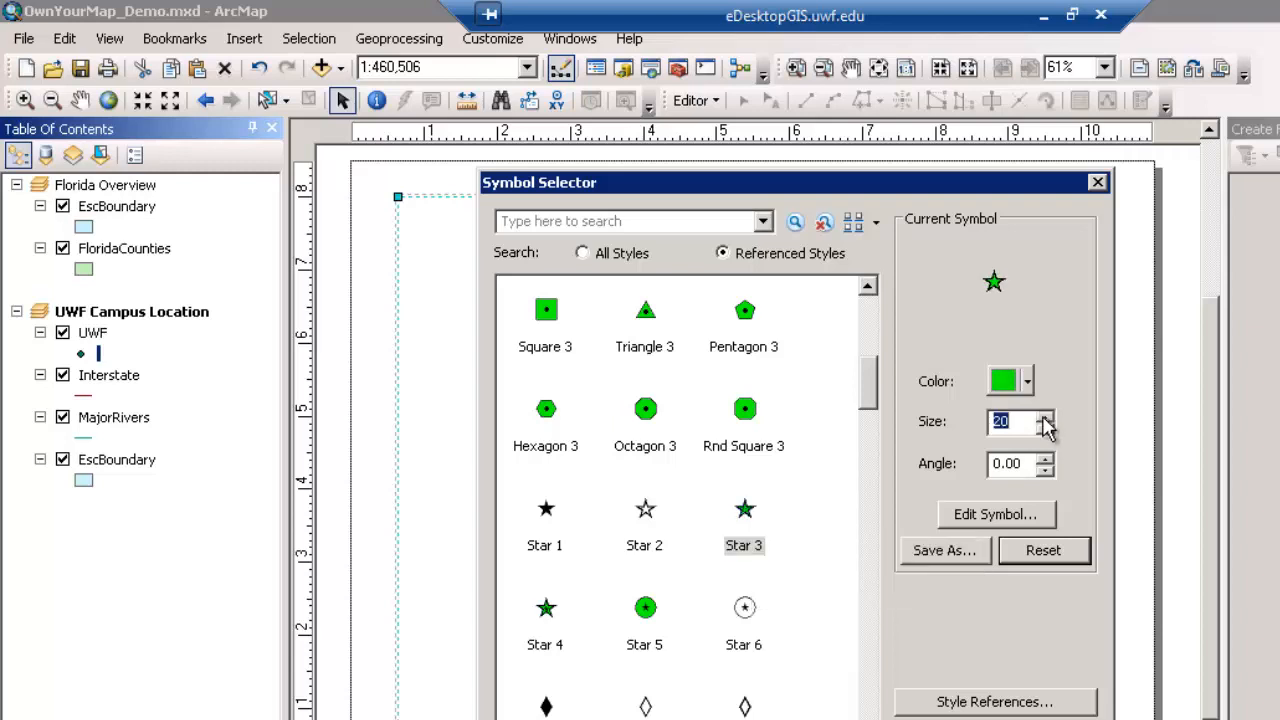
click(1045, 417)
click(1045, 417)
click(1045, 417)
click(1045, 417)
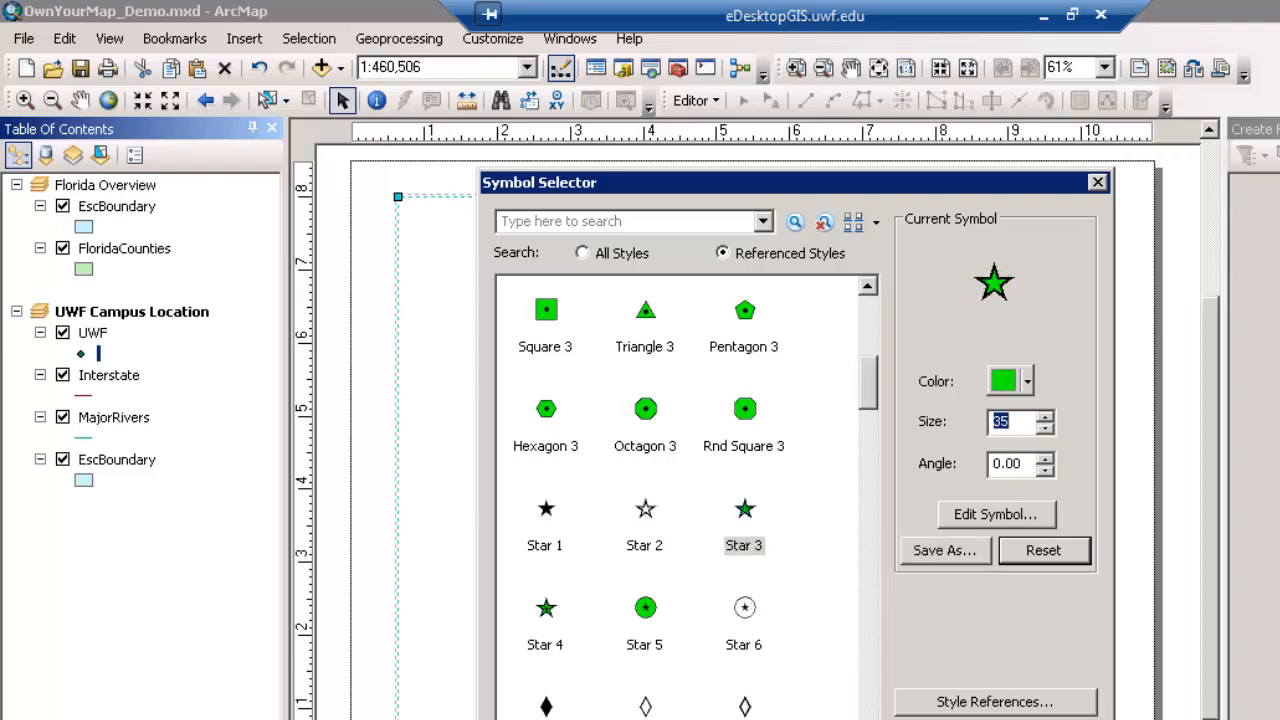
key(Return)
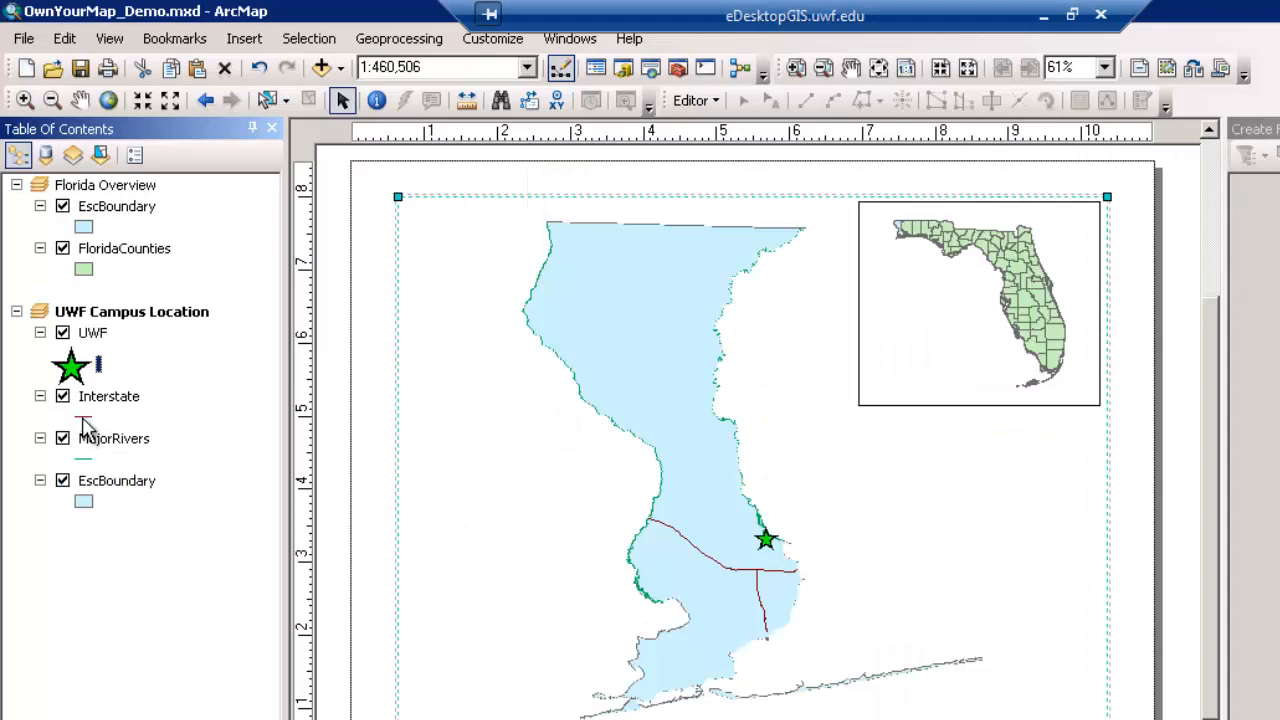
Recolor the Interstate layer's line symbol black and increase its width by one increment.
click(84, 420)
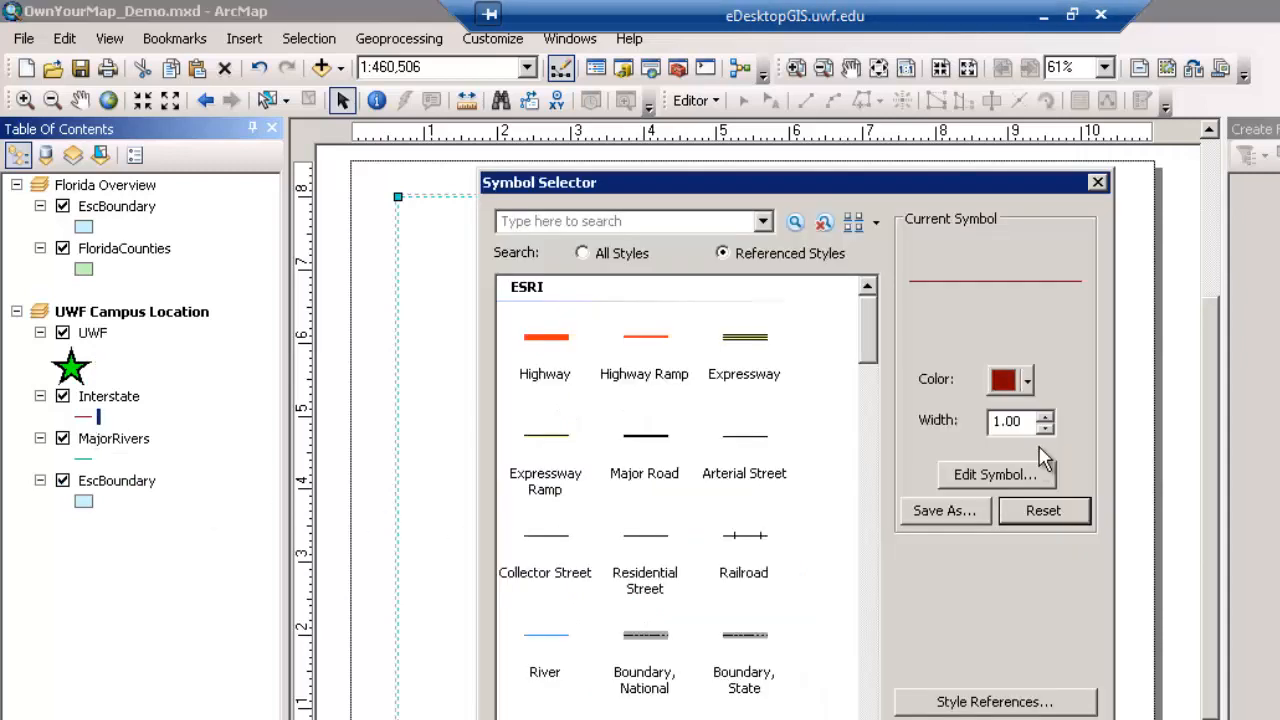
click(1027, 382)
click(999, 644)
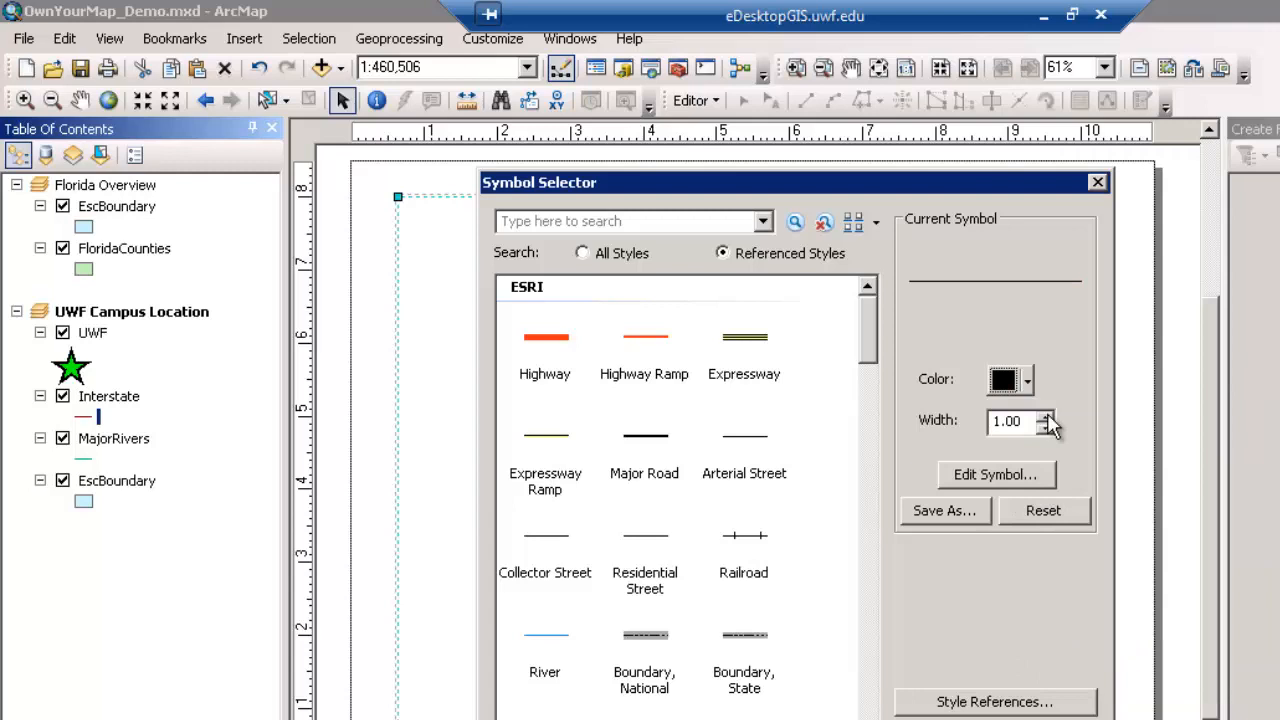
click(1047, 416)
key(Return)
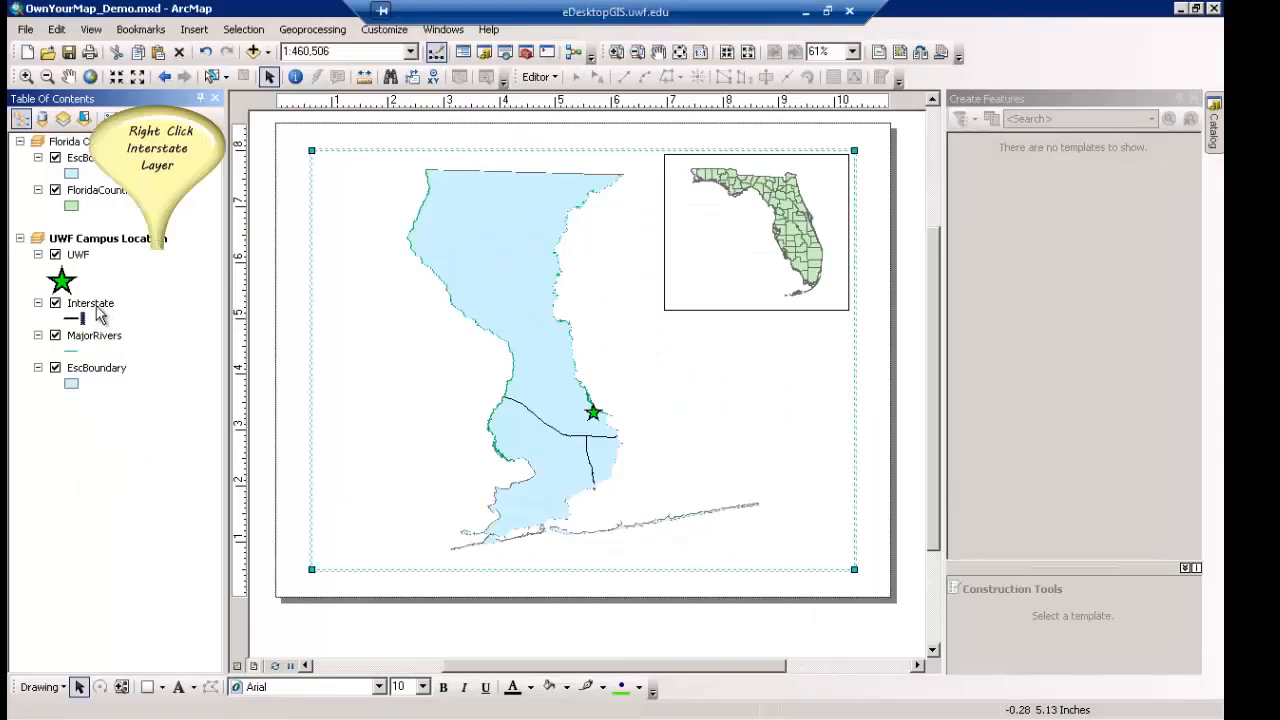
Turn on labels for the Interstate layer, using RouteNum as the label field.
right_click(98, 314)
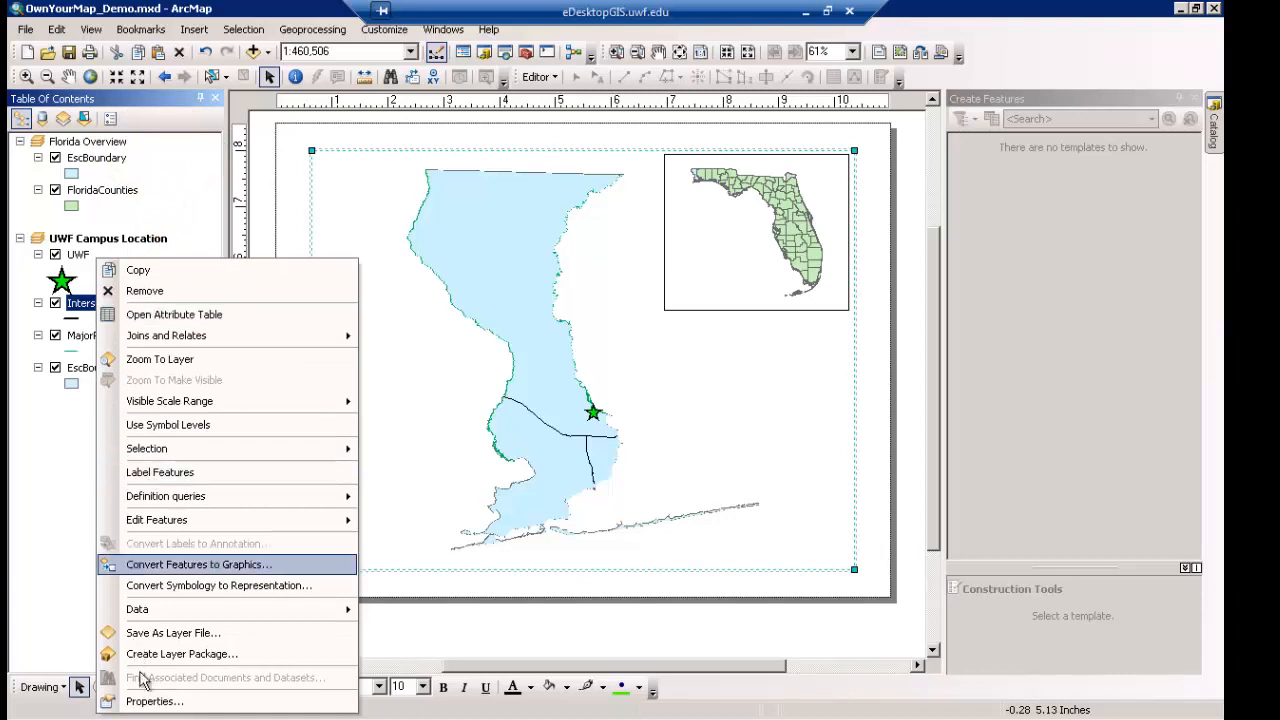
click(150, 701)
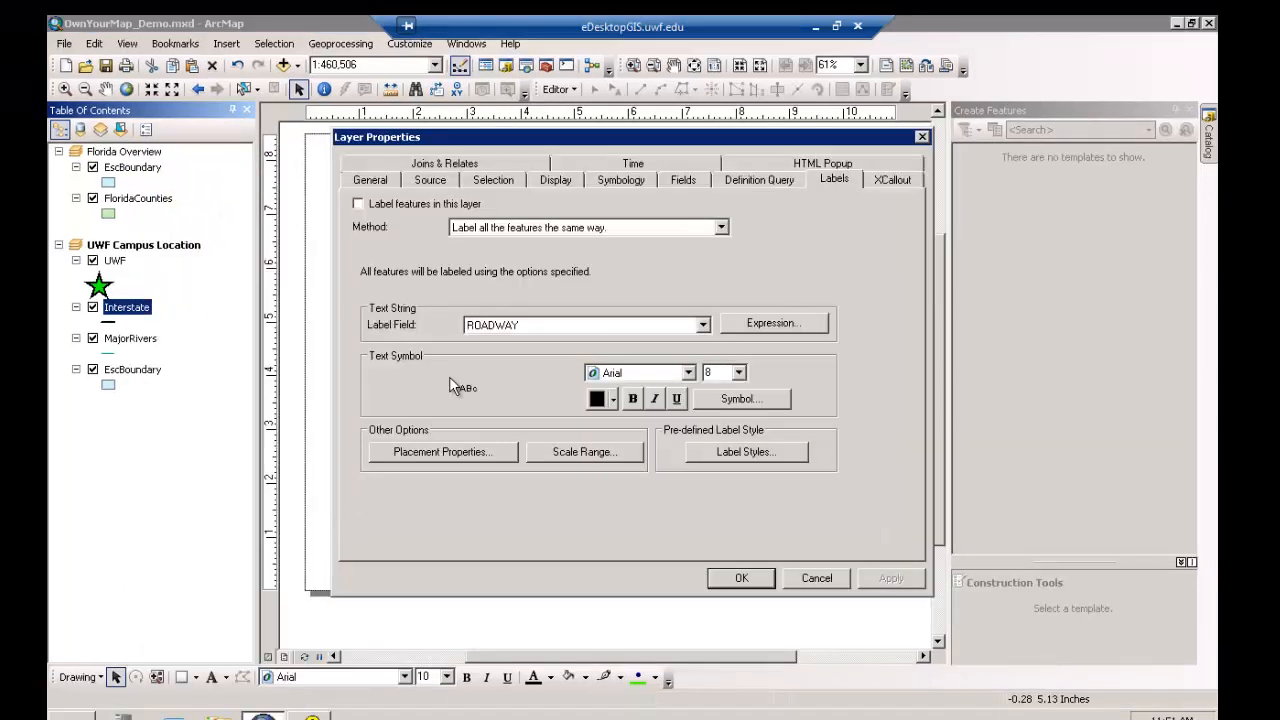
click(359, 204)
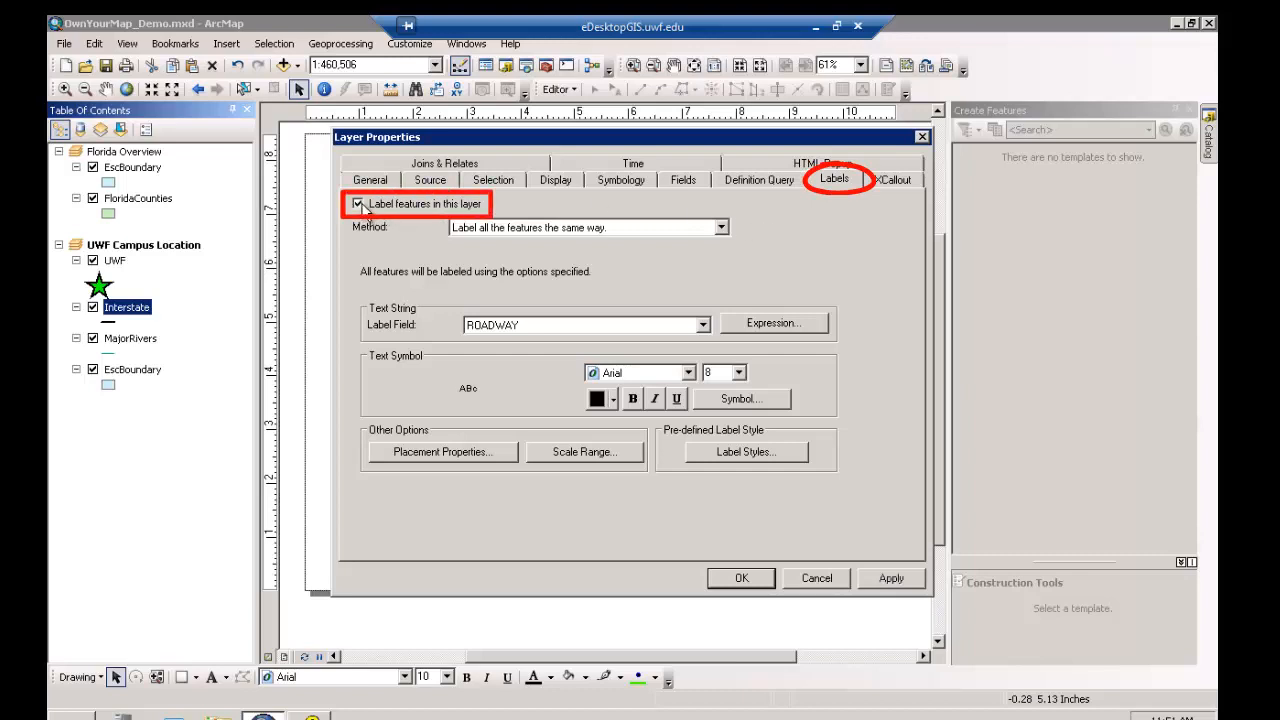
click(523, 329)
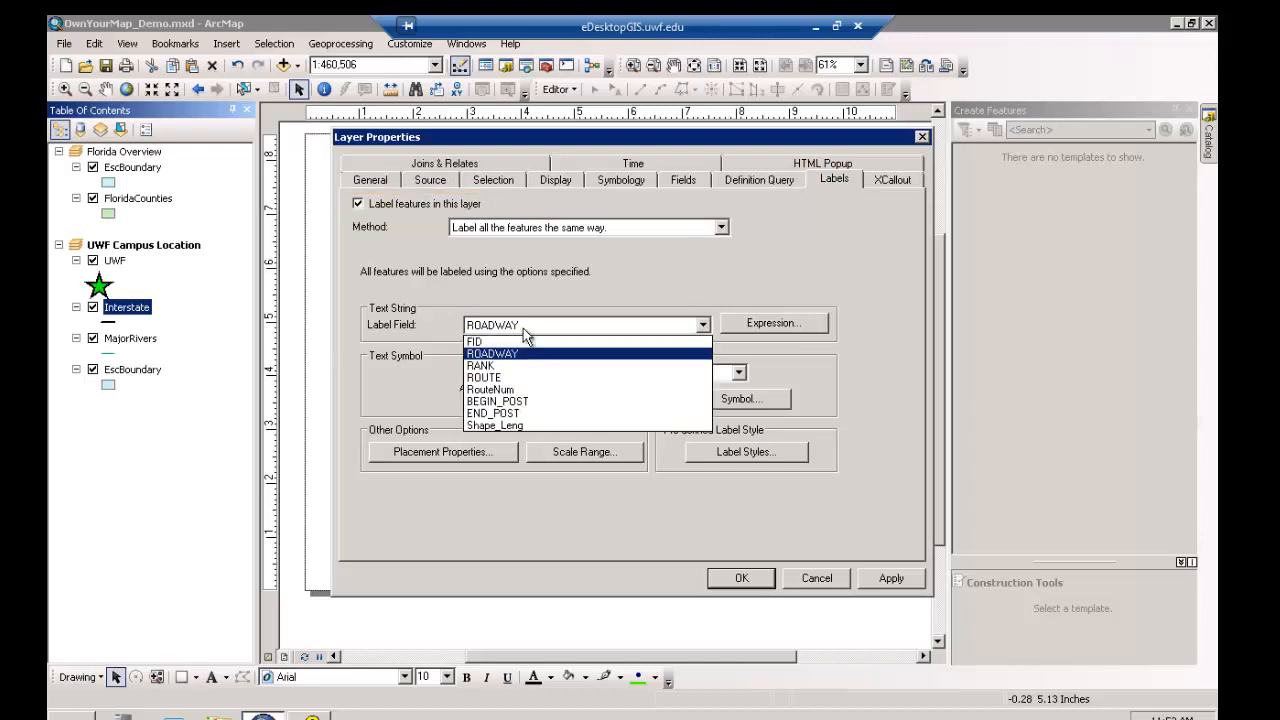
click(509, 390)
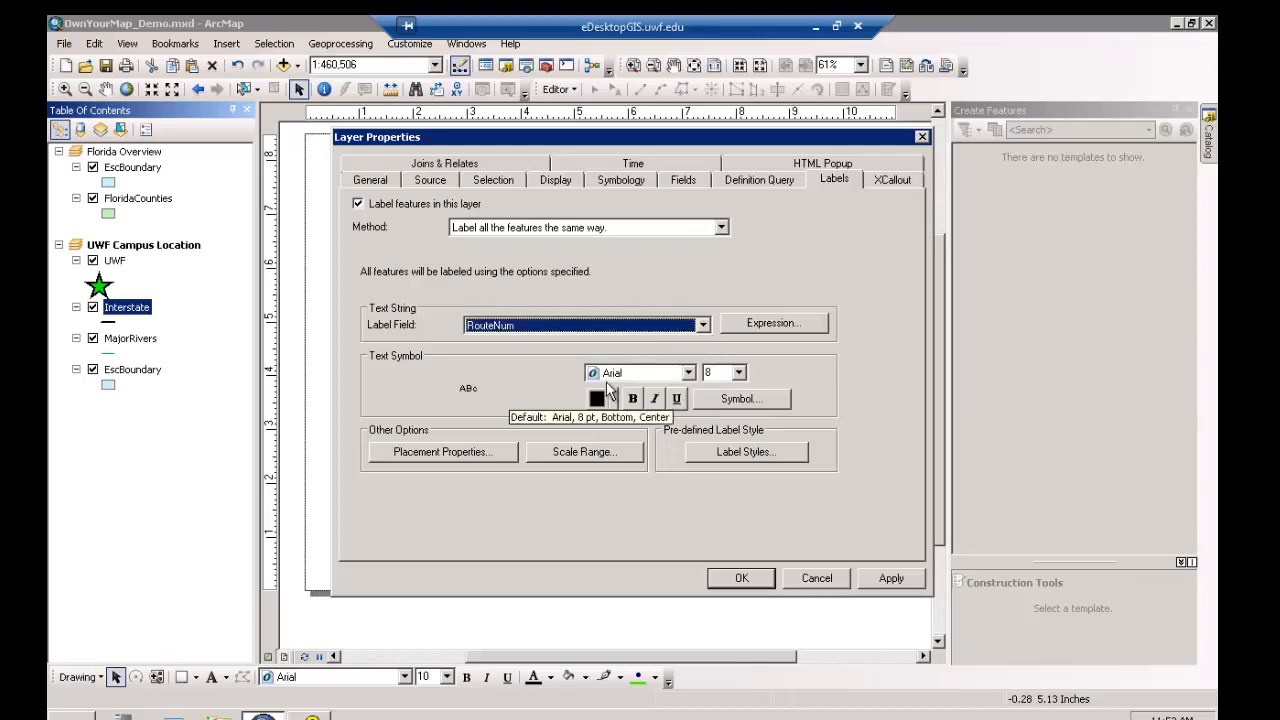
Set the Interstate layer's label text symbol to the U.S. Interstate HWY shield.
click(726, 406)
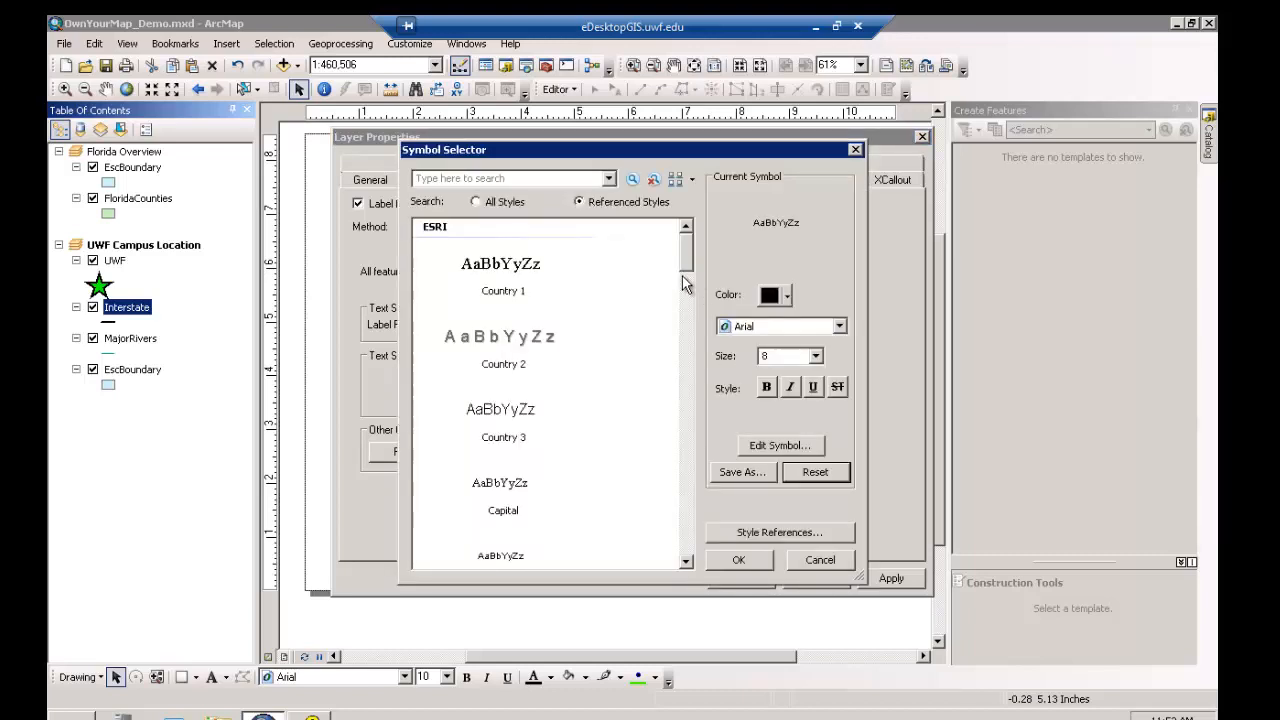
drag(685, 284, 699, 513)
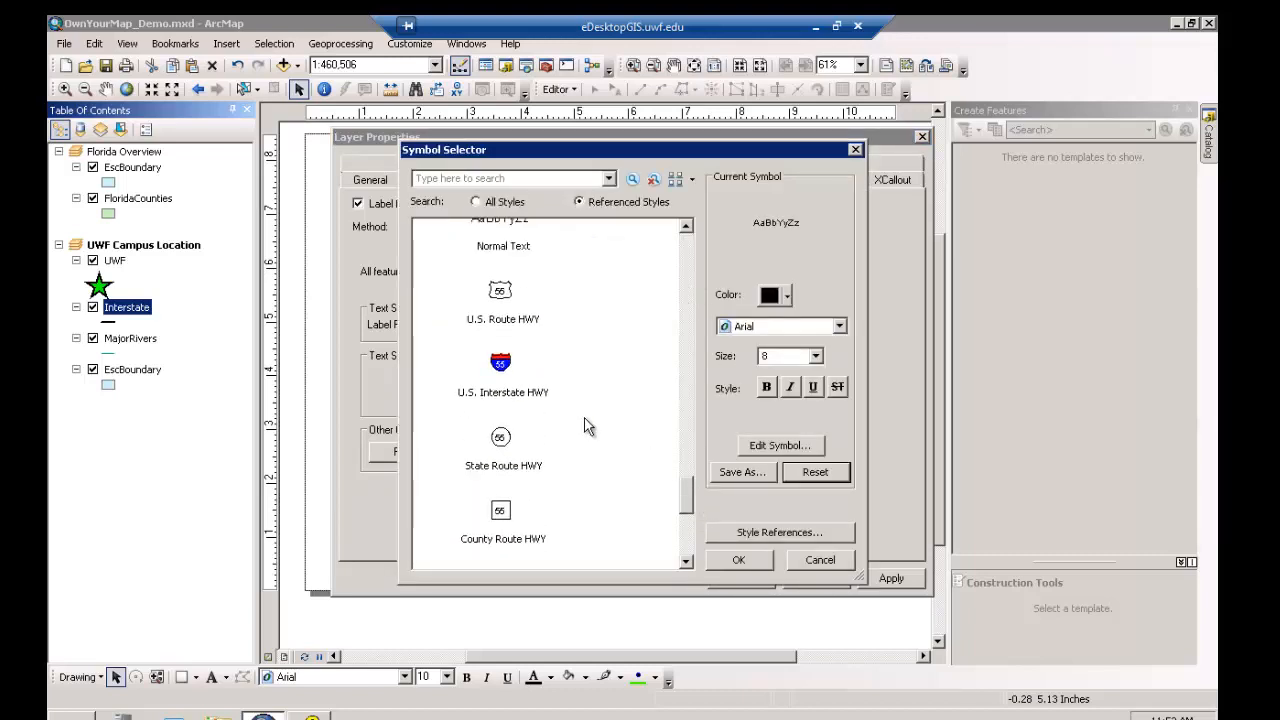
click(502, 368)
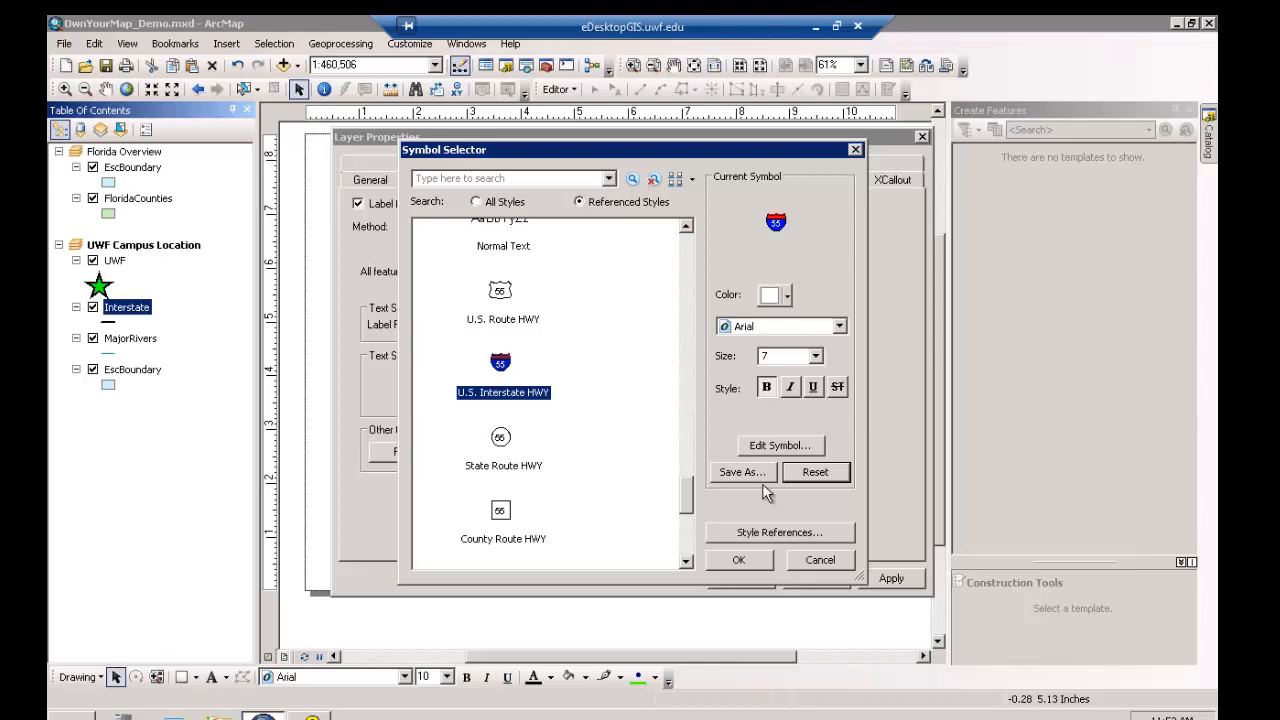
click(740, 560)
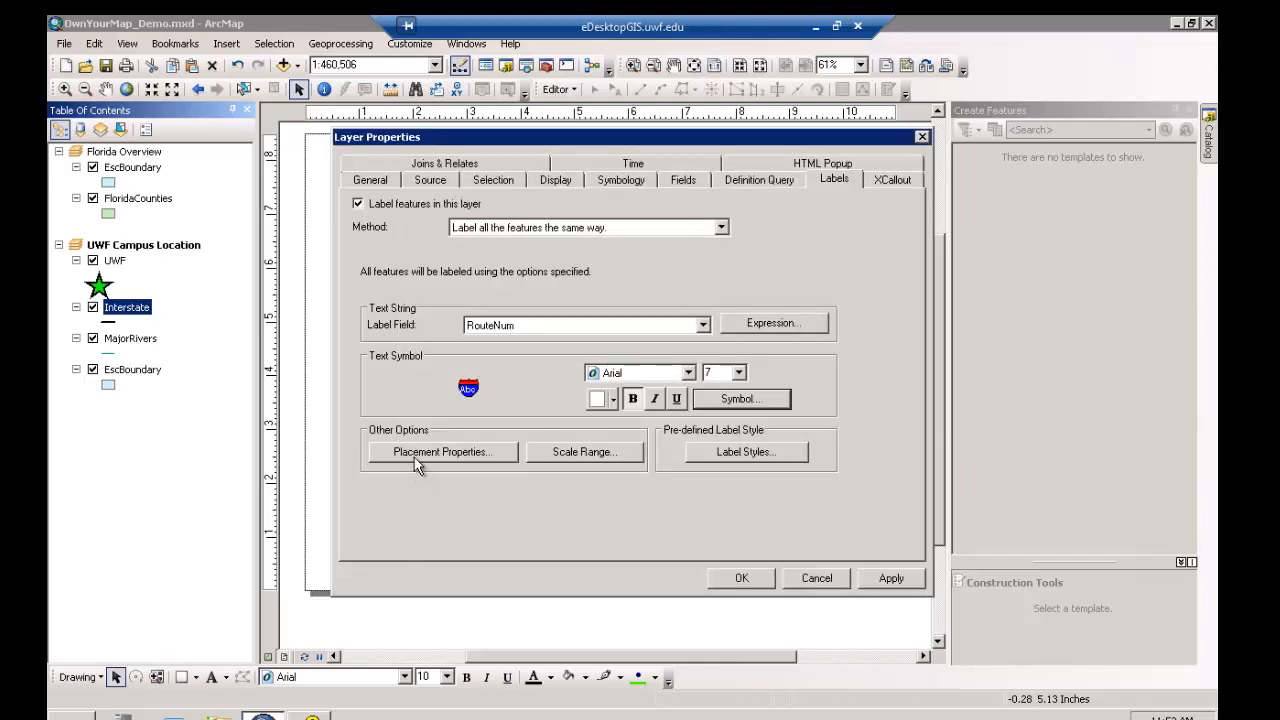
Set the Interstate label placement orientation to Horizontal and apply the layer properties.
click(417, 462)
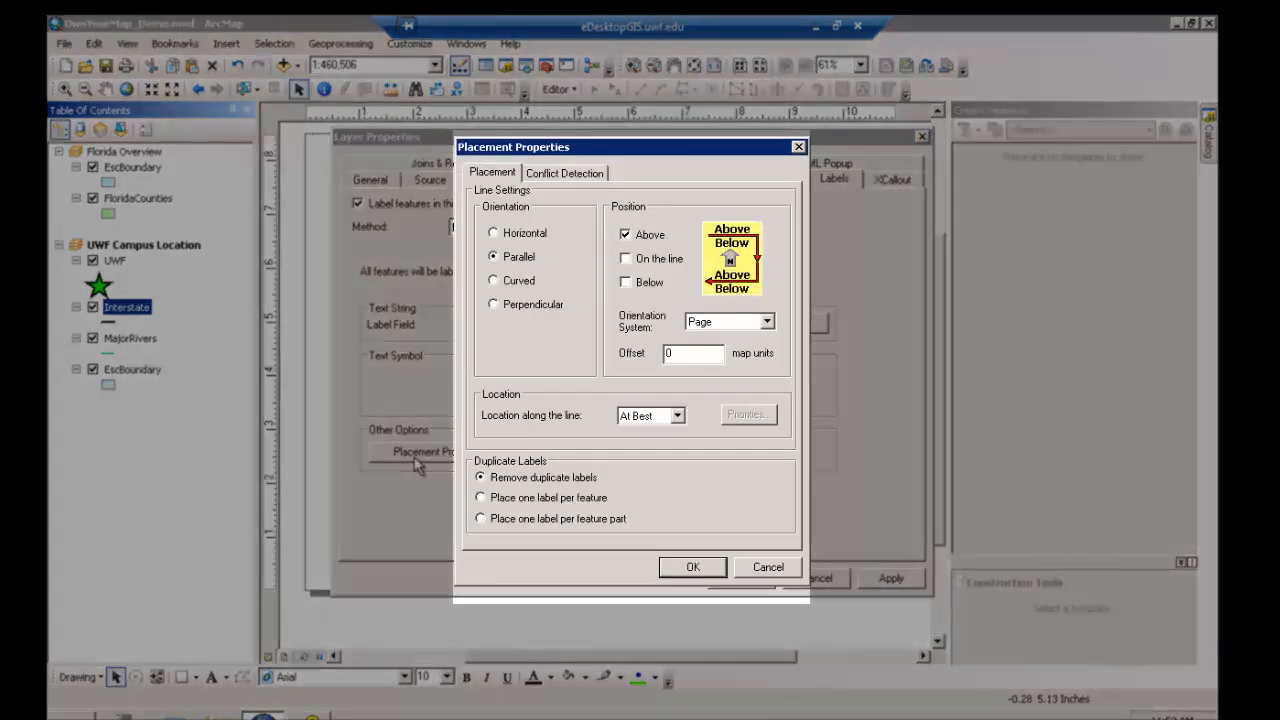
click(493, 233)
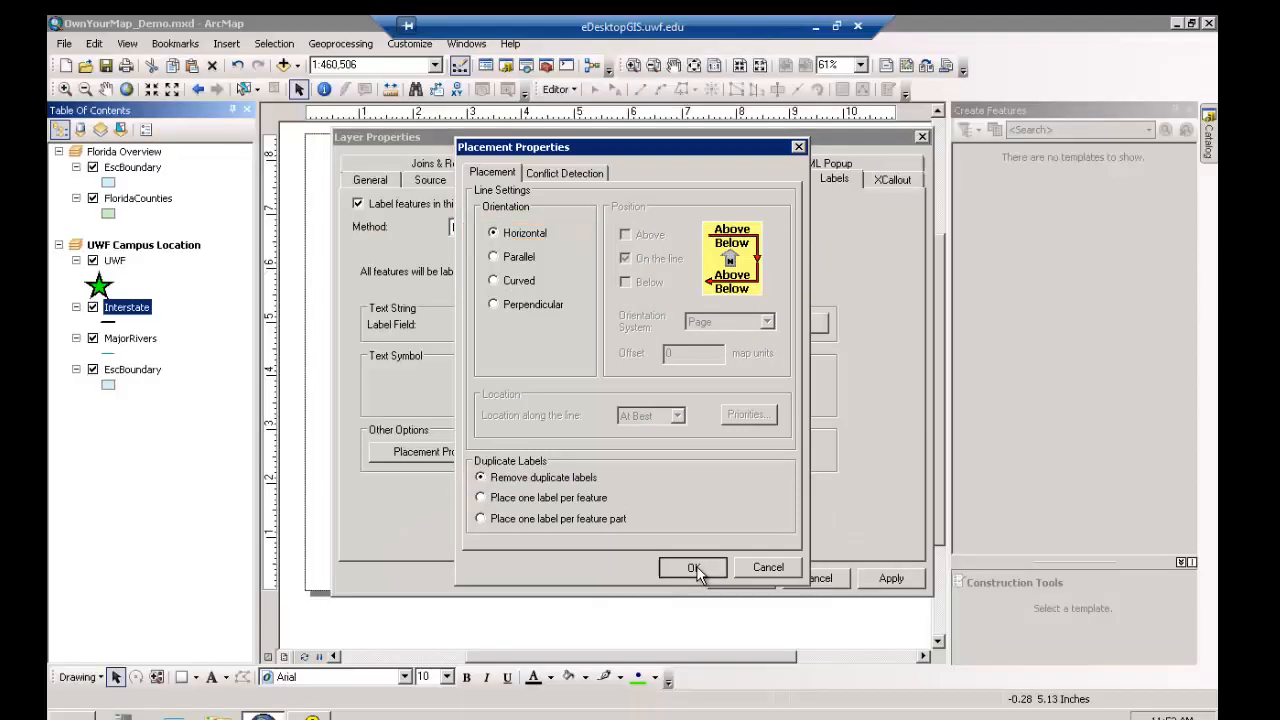
click(697, 567)
click(729, 574)
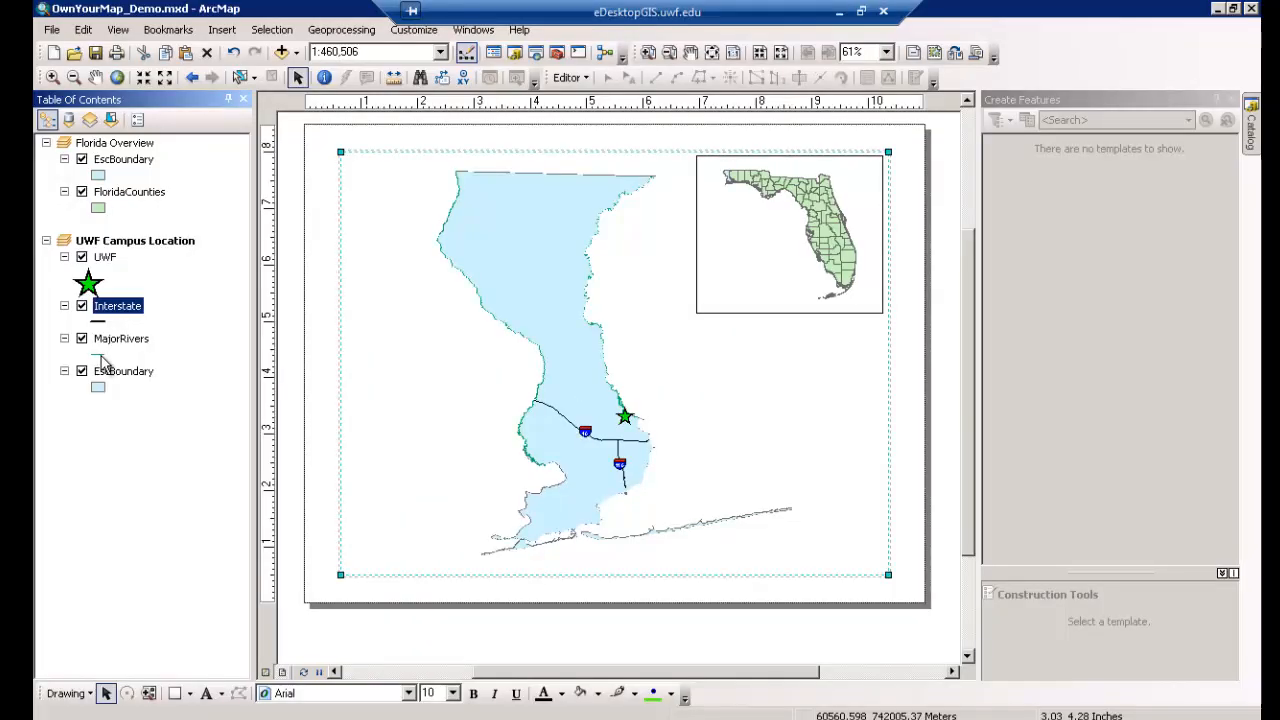
Recolor the MajorRivers layer's line symbol blue.
click(301, 360)
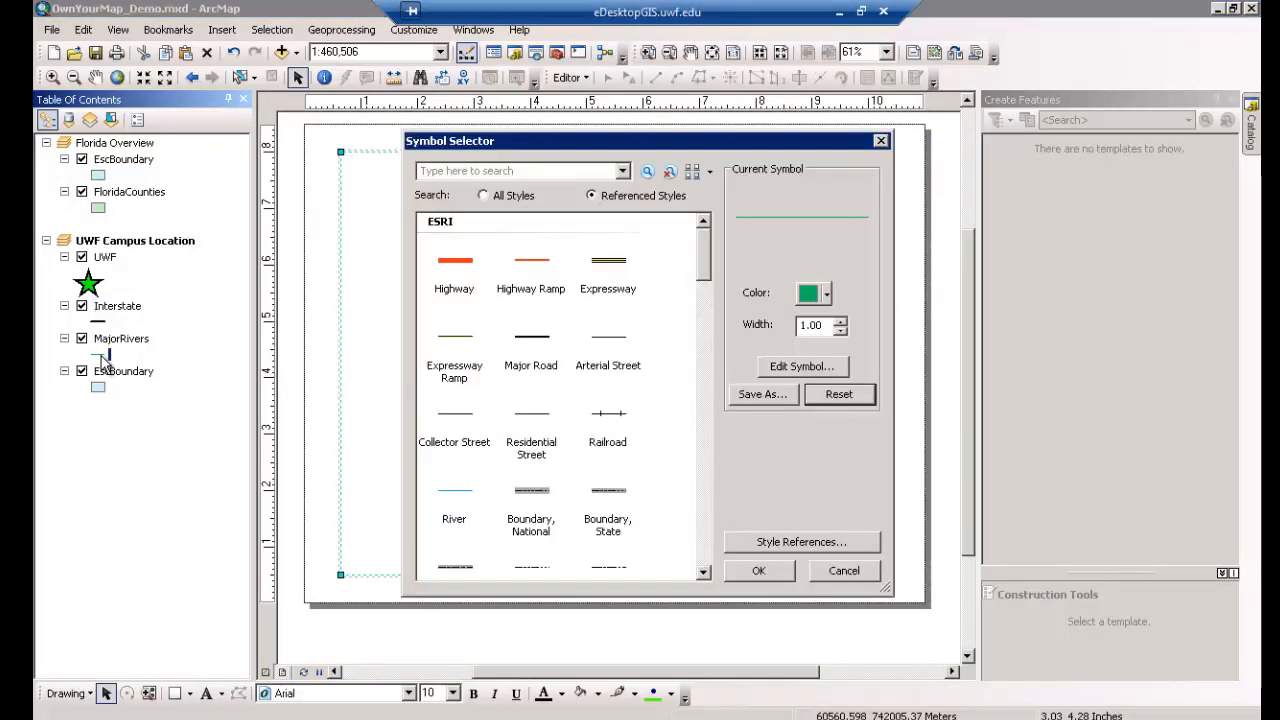
click(828, 294)
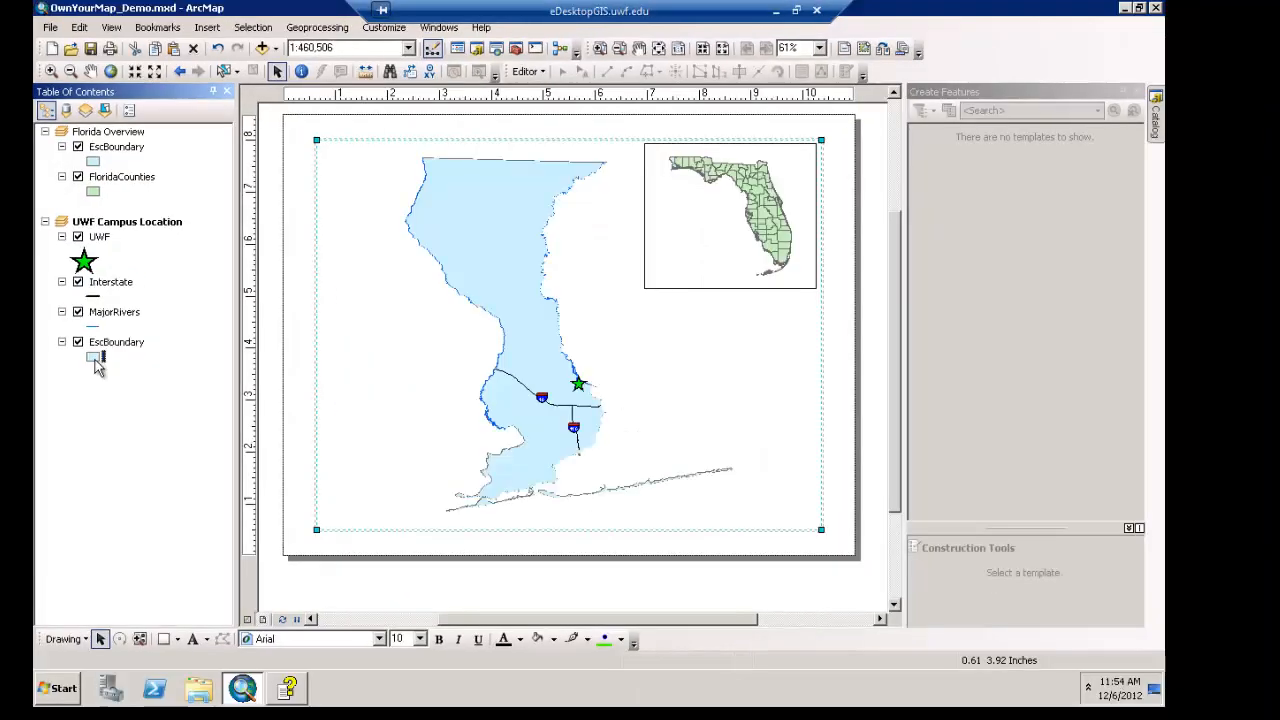
Give the EscBoundary polygon in the UWF Campus Location data frame a light orange fill and a matching light orange outline.
click(99, 390)
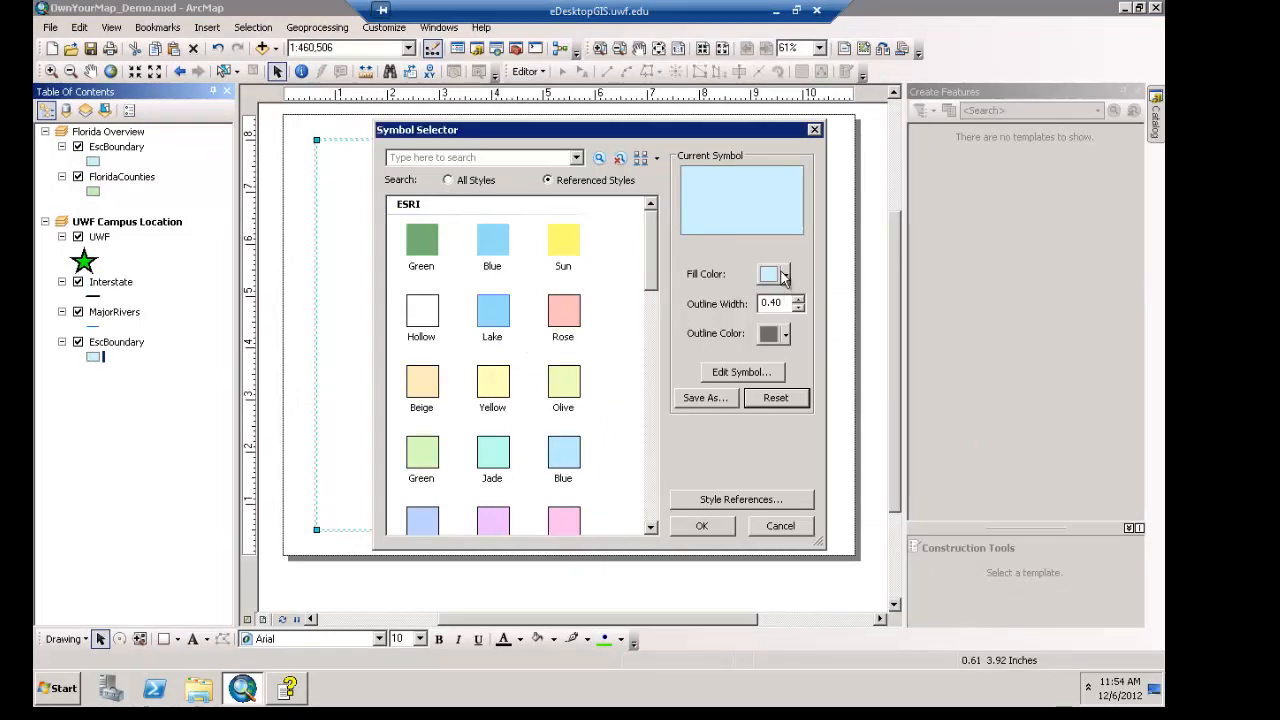
click(786, 274)
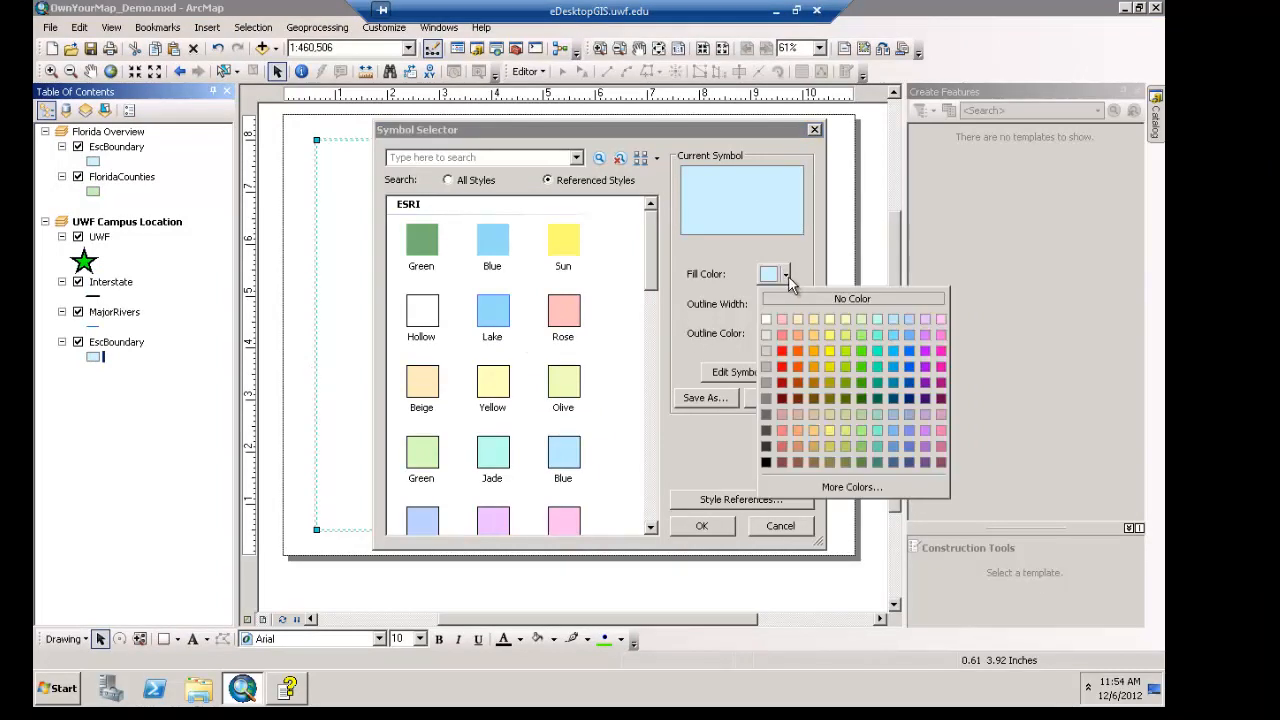
click(815, 337)
click(786, 334)
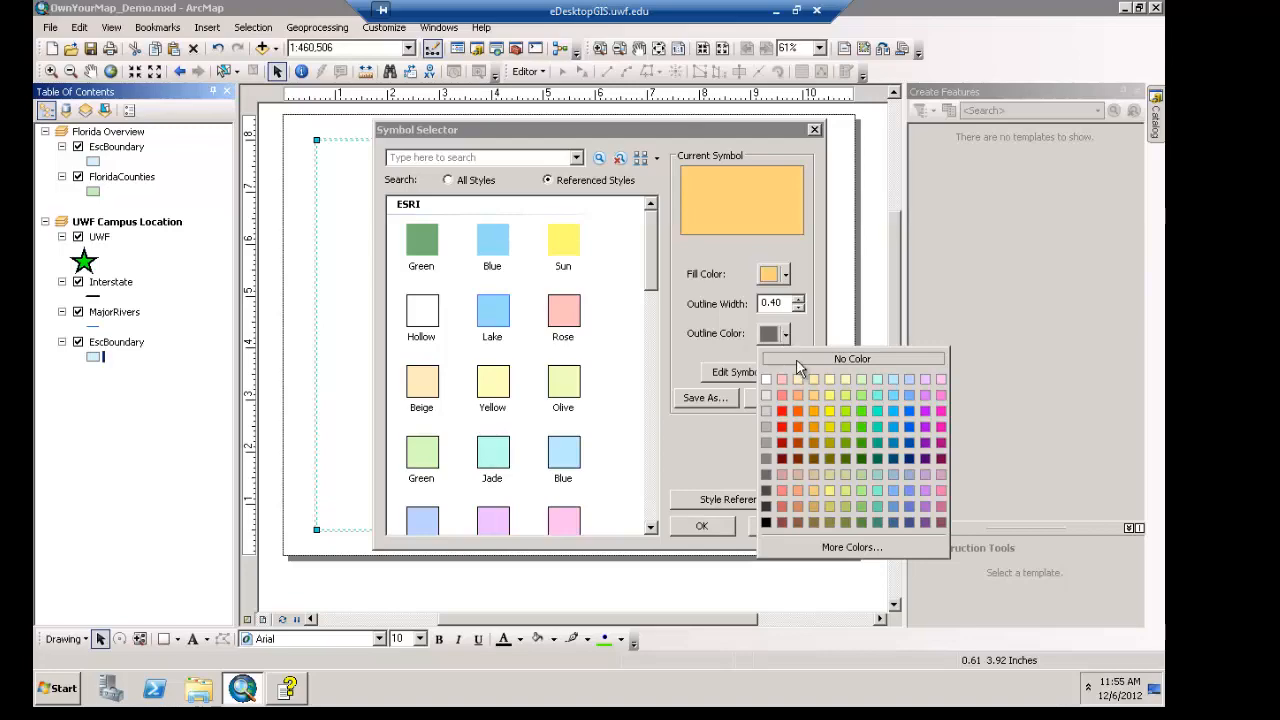
click(815, 402)
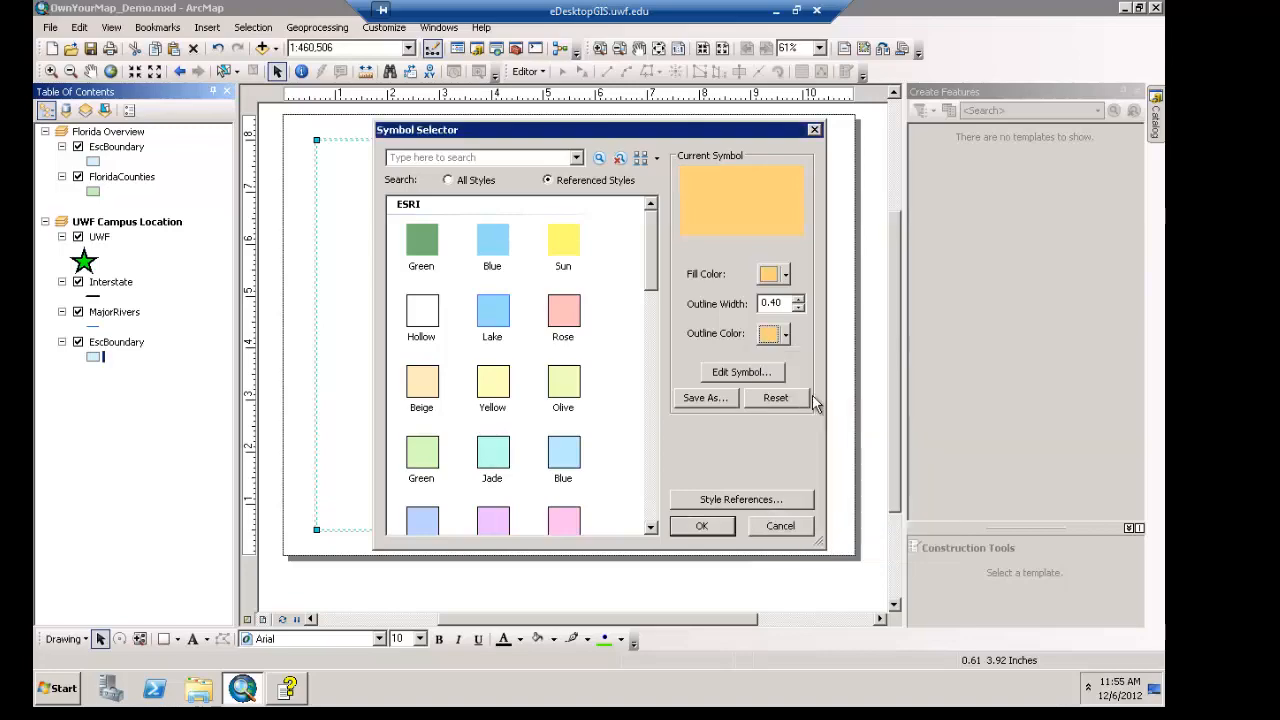
click(701, 526)
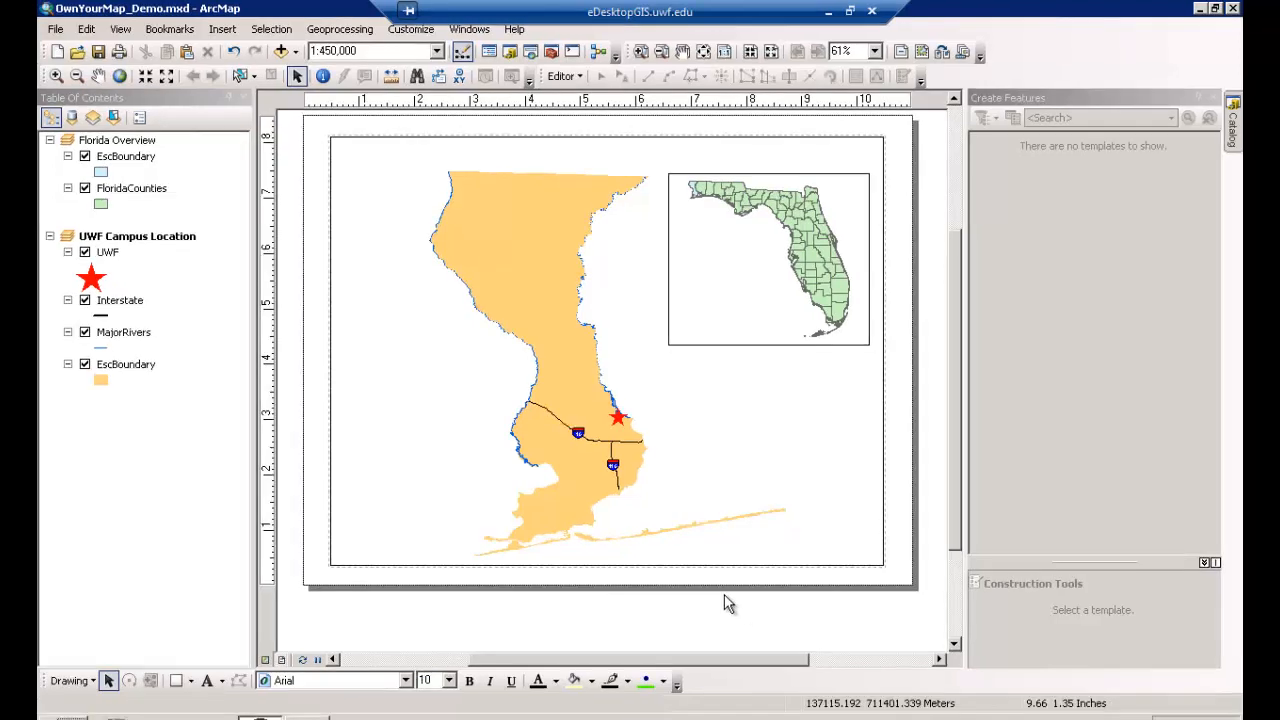
Review the title, author and tags fields in the map document properties.
click(52, 29)
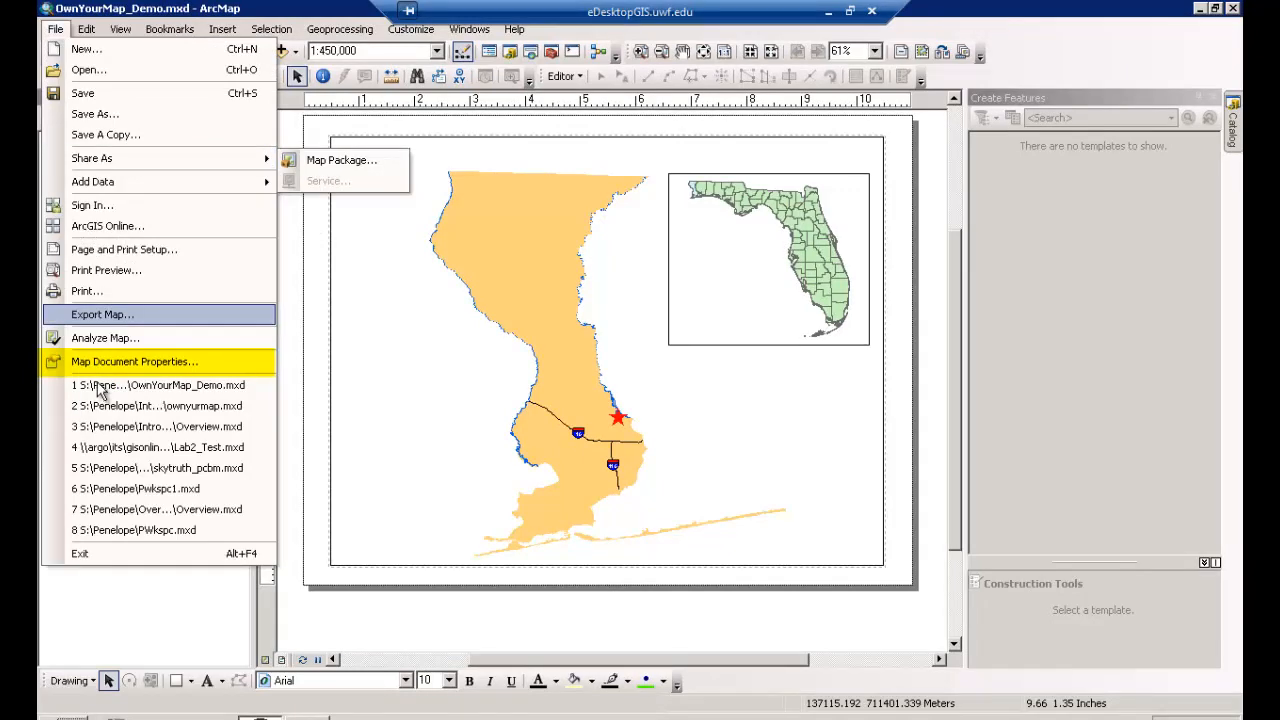
click(95, 362)
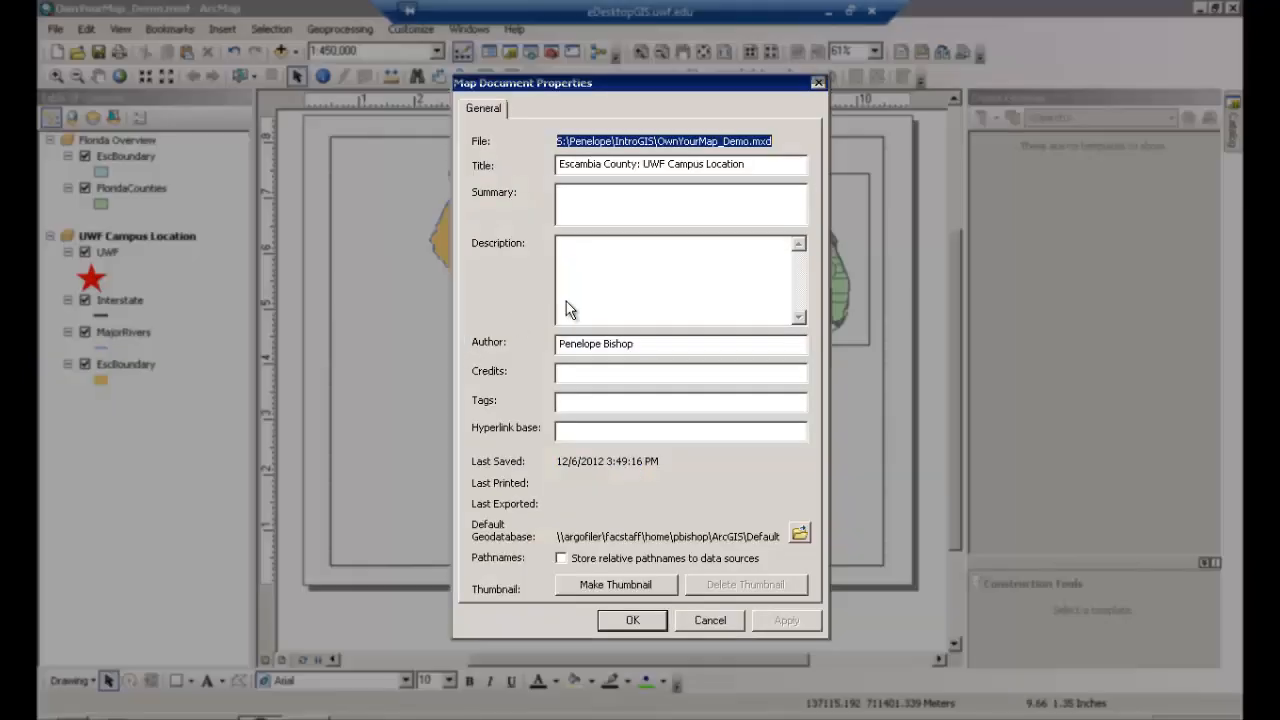
click(756, 166)
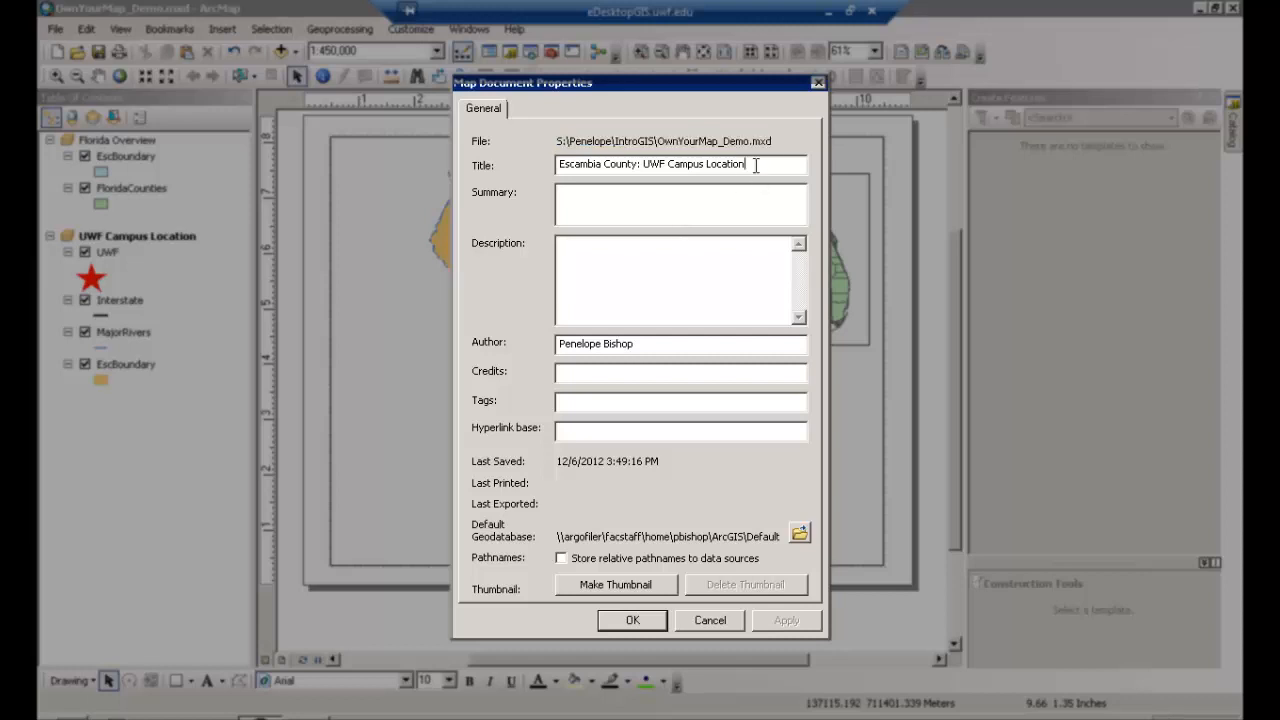
double_click(660, 346)
click(640, 396)
click(632, 621)
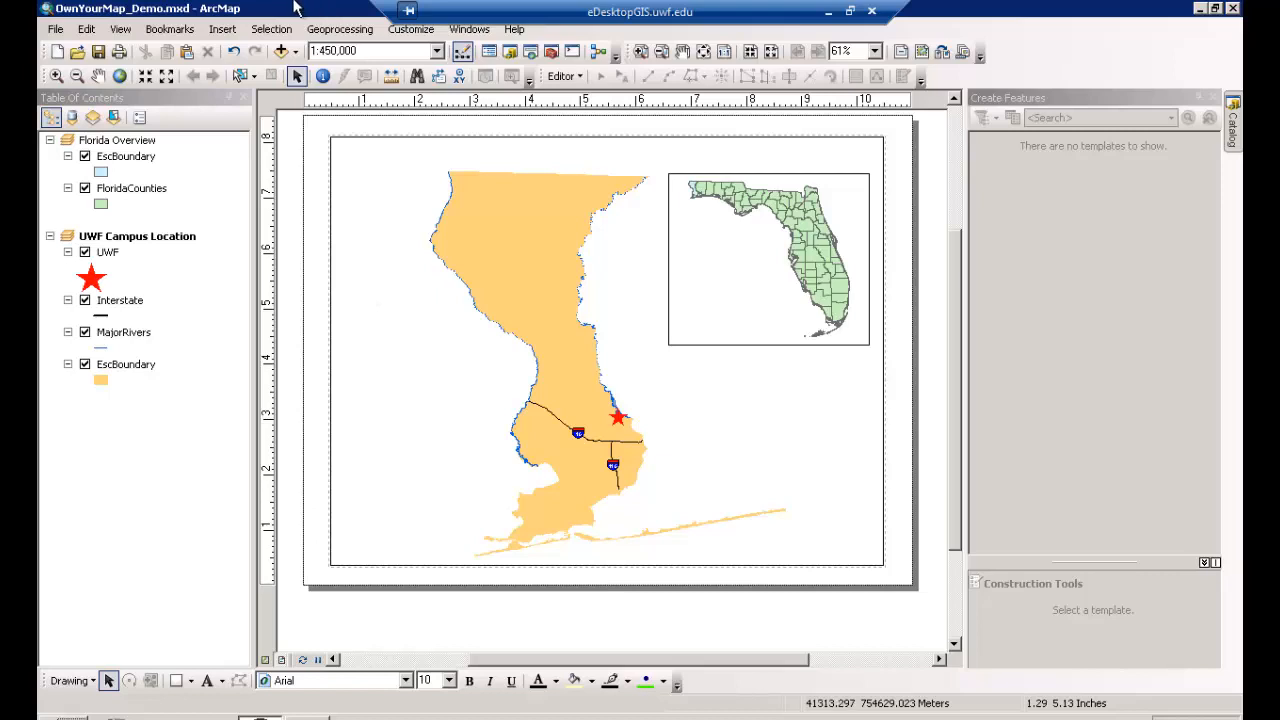
Insert the map title and place it above the county map, near the upper edge of the layout.
click(224, 28)
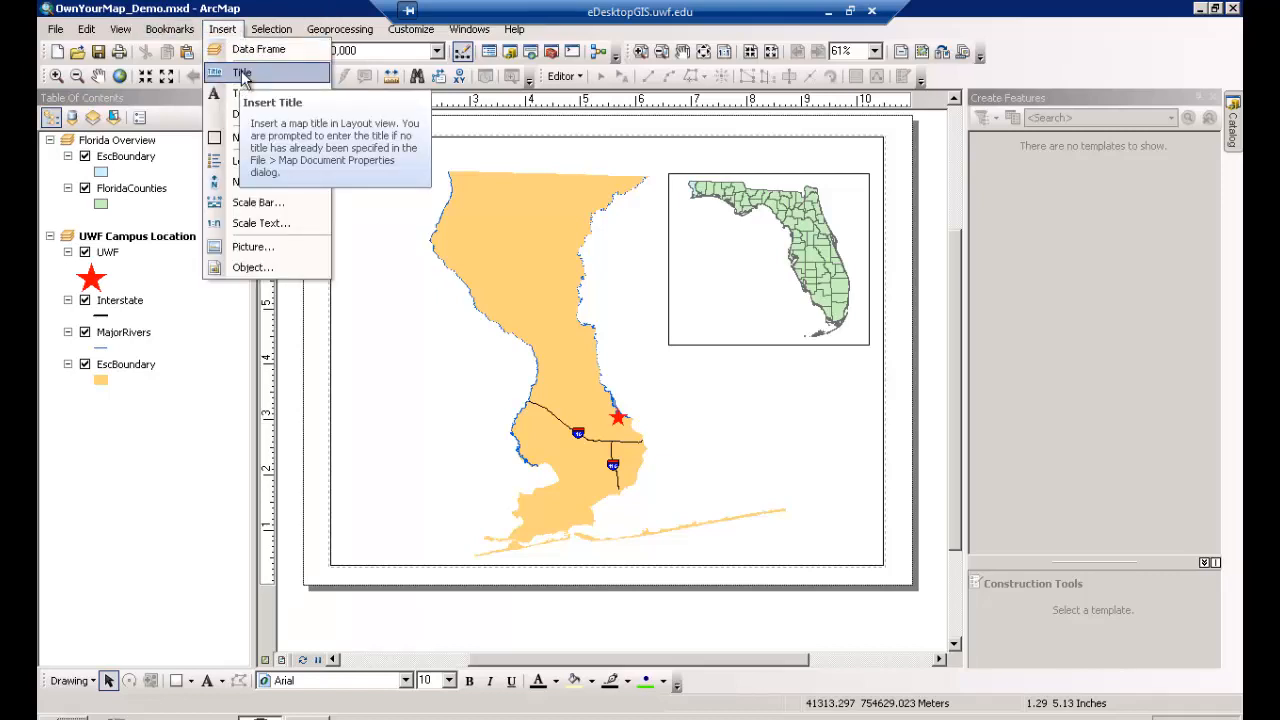
click(243, 76)
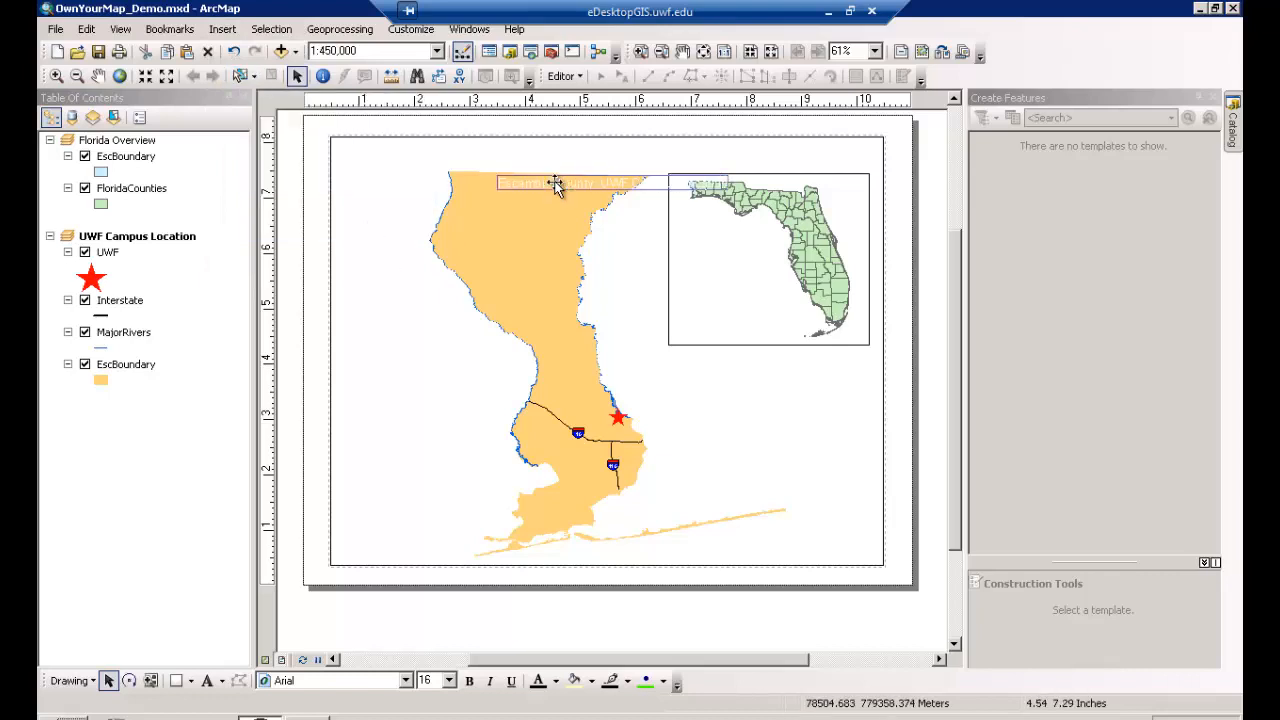
drag(557, 188, 558, 159)
Insert dynamic text elements for the Author and the Current Date into the layout.
click(222, 29)
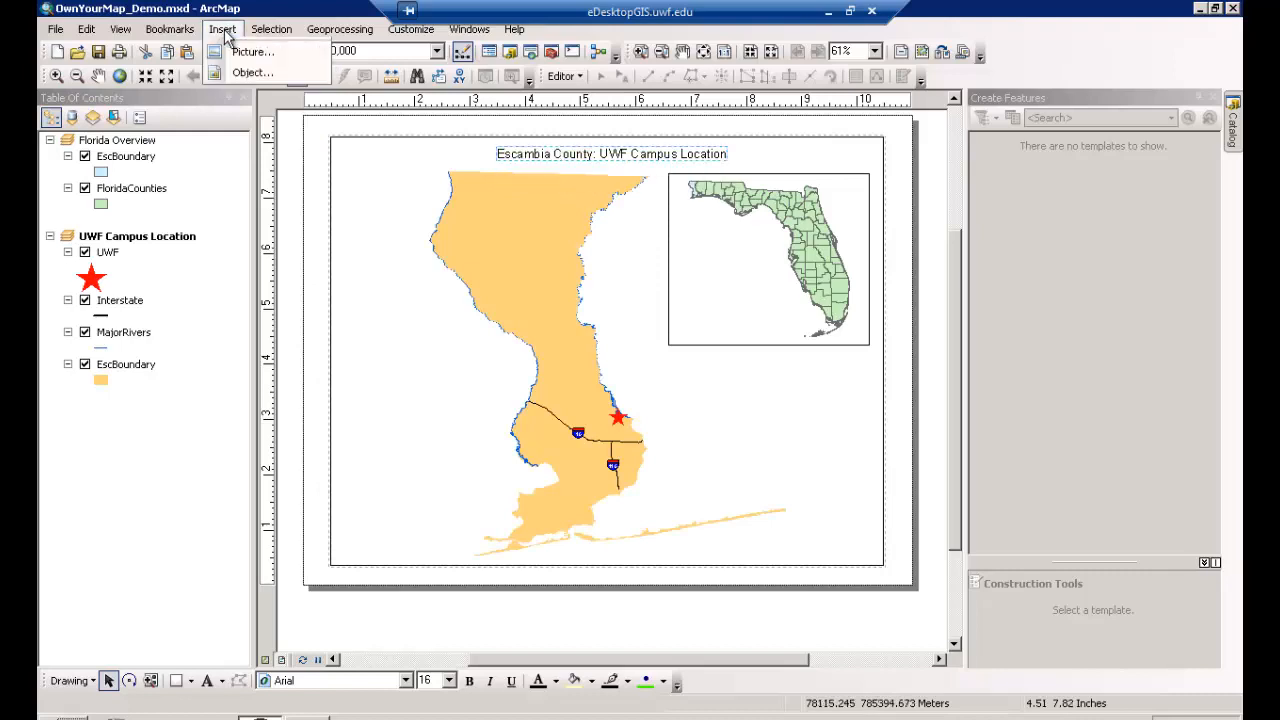
mouse_move(252, 116)
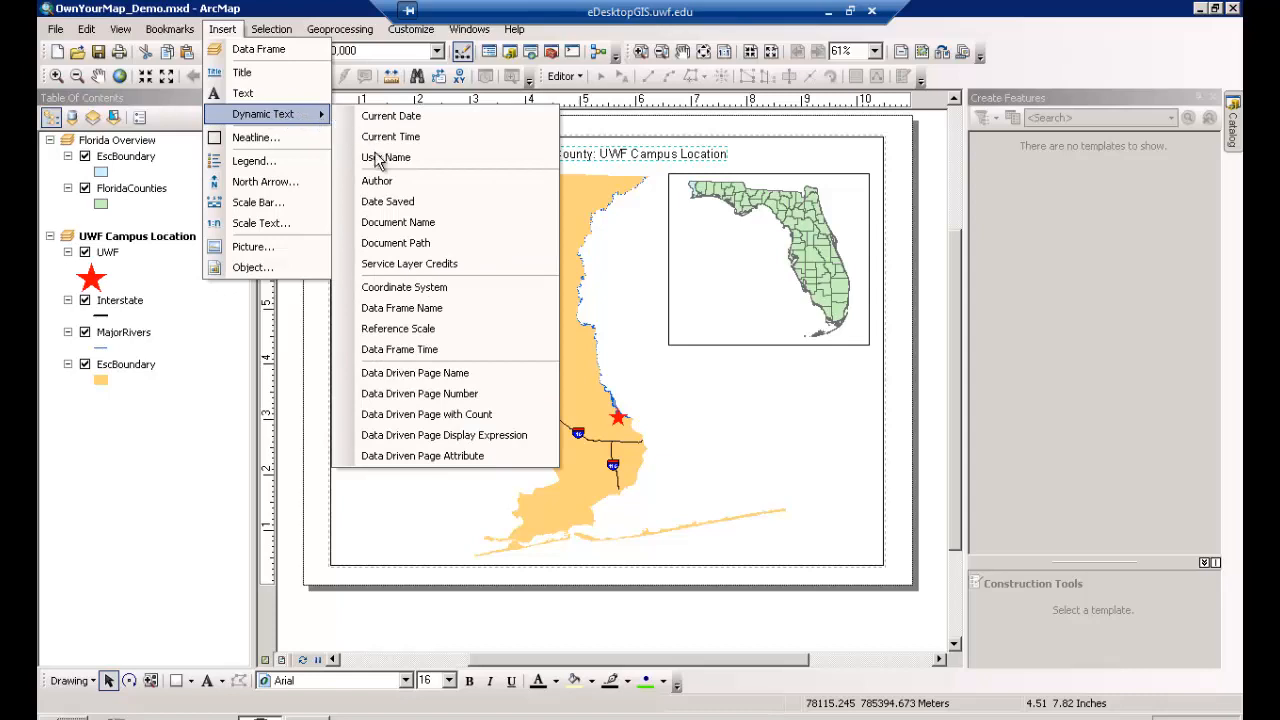
click(380, 181)
click(222, 29)
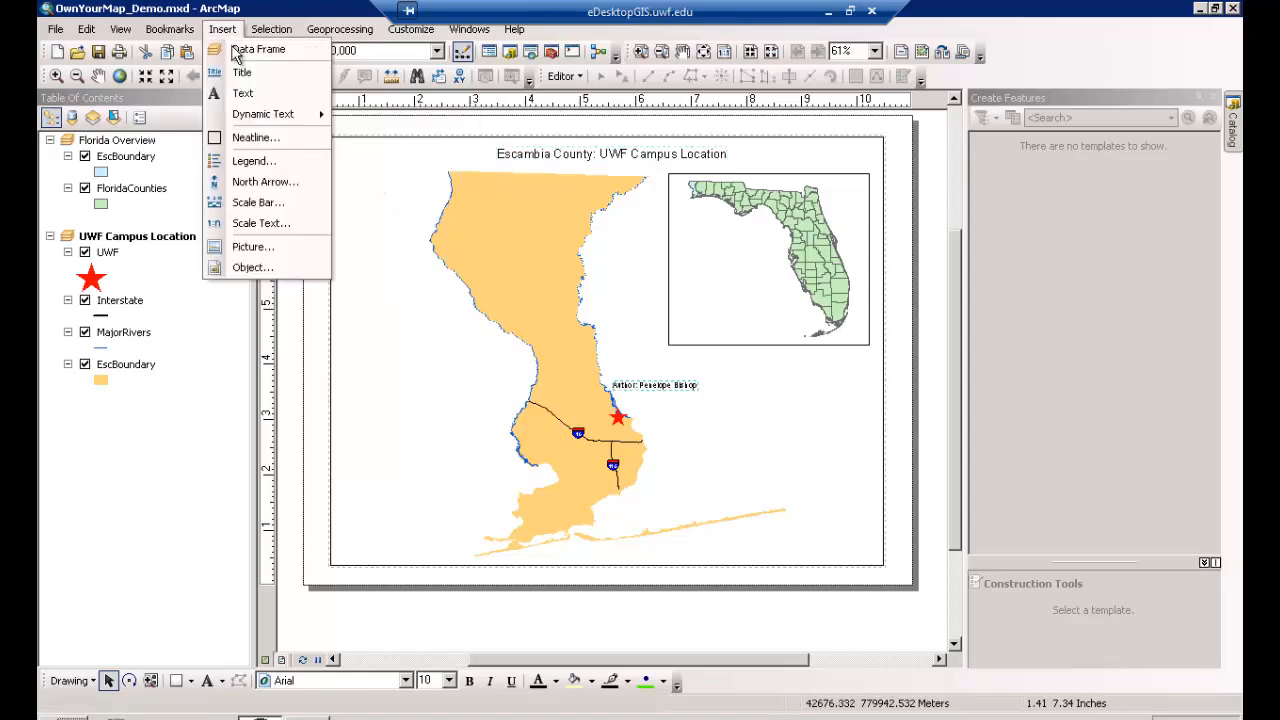
mouse_move(267, 118)
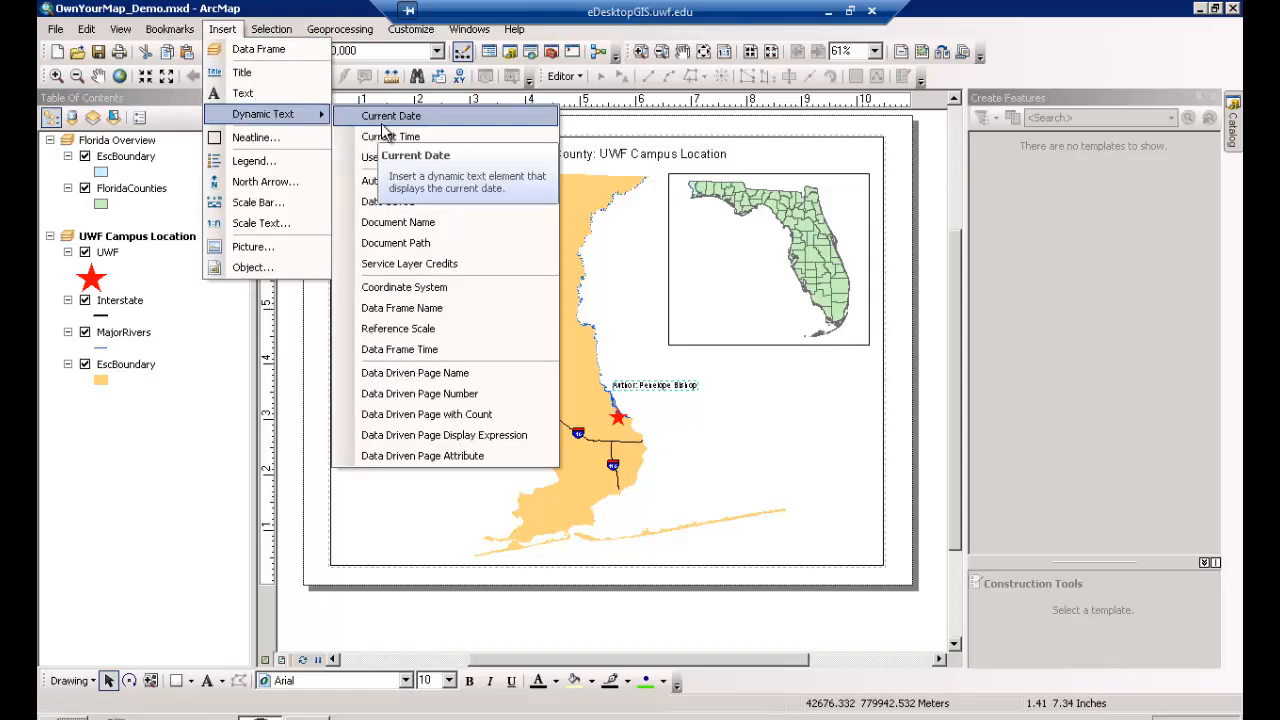
click(382, 125)
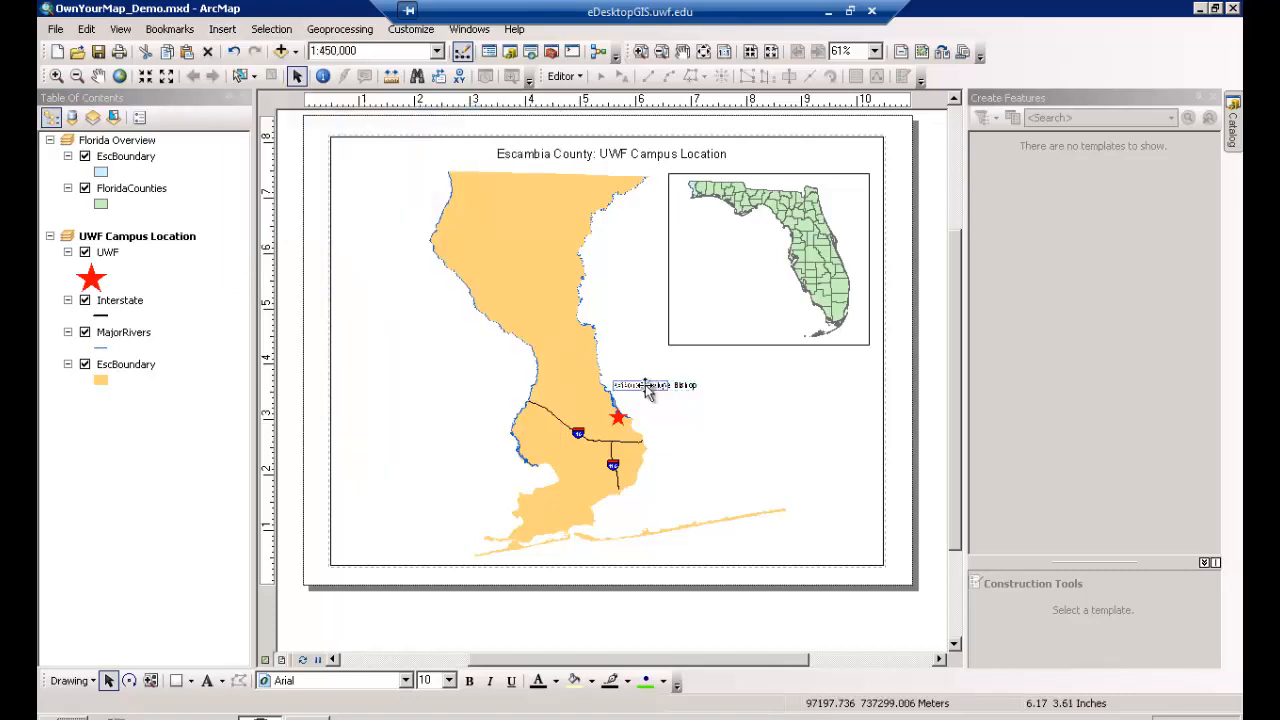
Move the author text to the lower-right corner of the layout and shift the date text down and right, away from the county.
drag(667, 402, 817, 543)
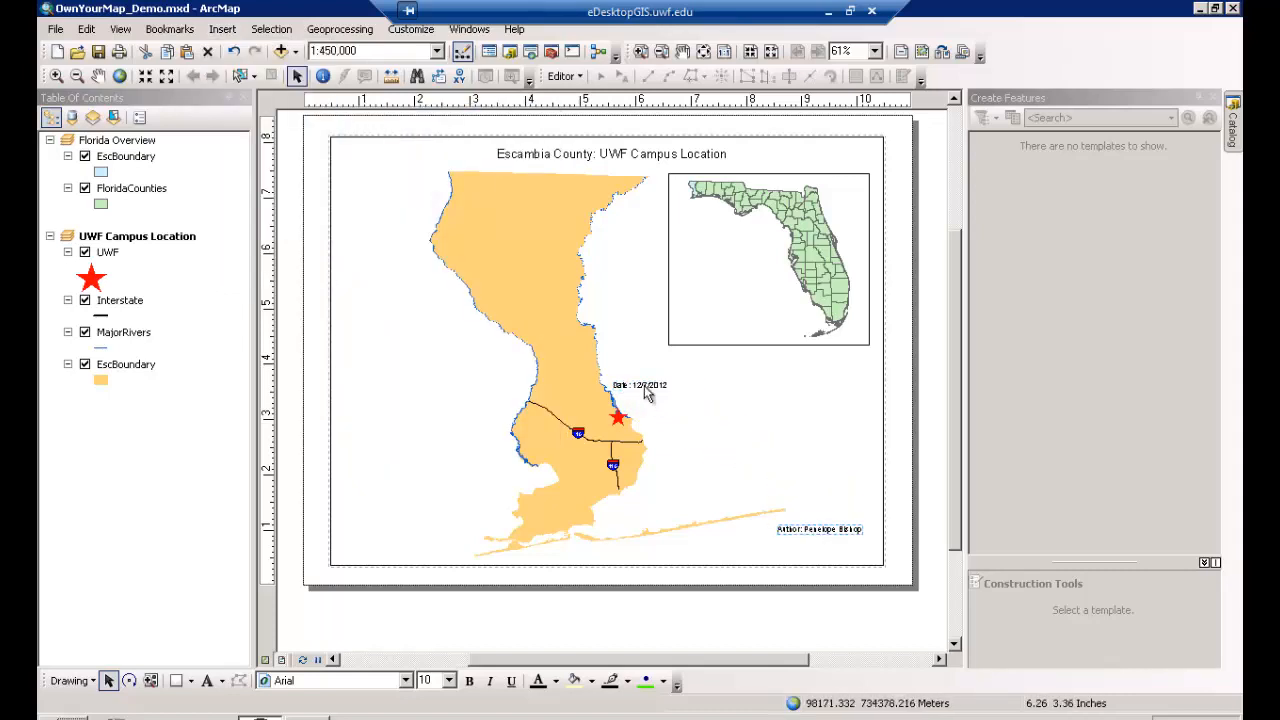
drag(678, 430, 708, 466)
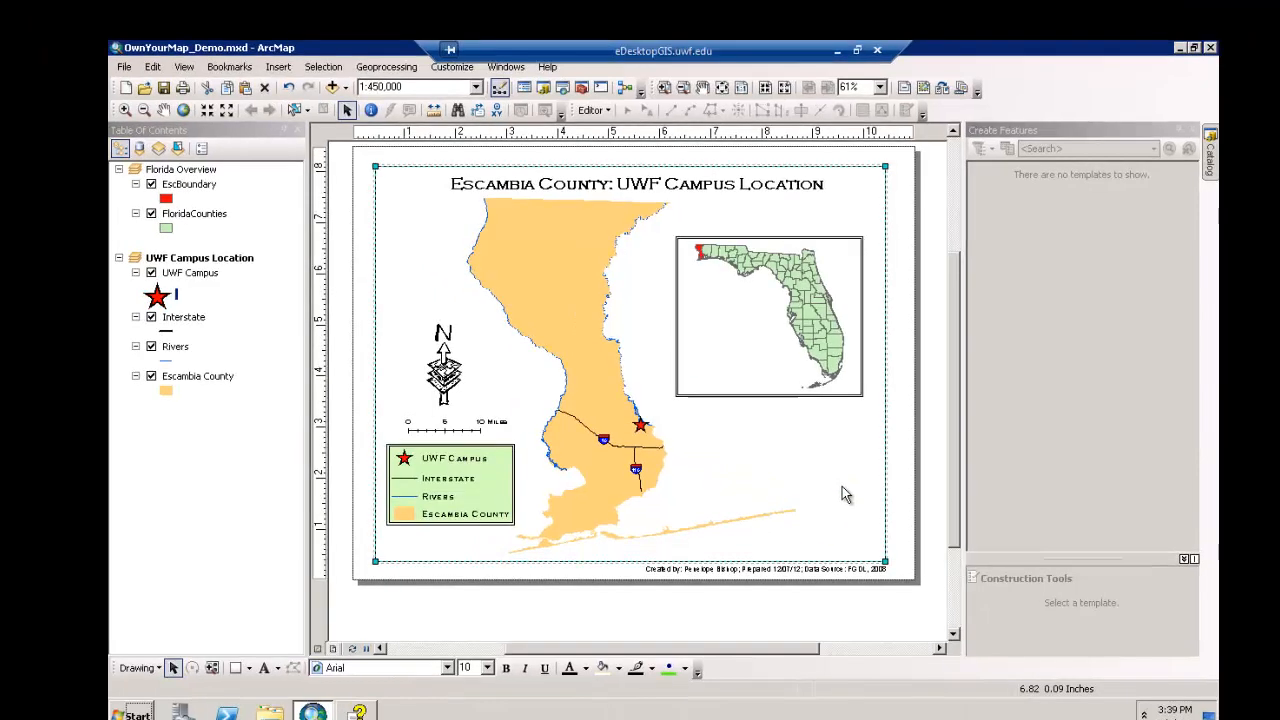